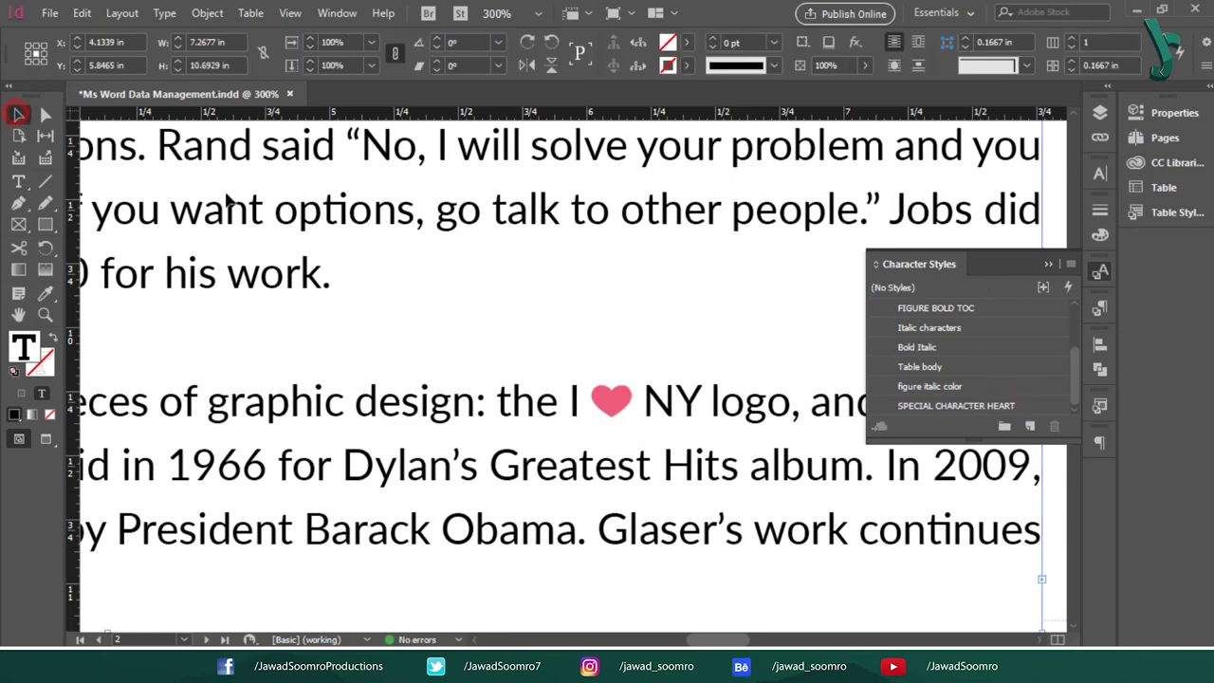
Select the text around the I ♥ NY logo heart and check its paragraph style
scroll(325, 240, down, 3)
double_click(442, 288)
click(348, 269)
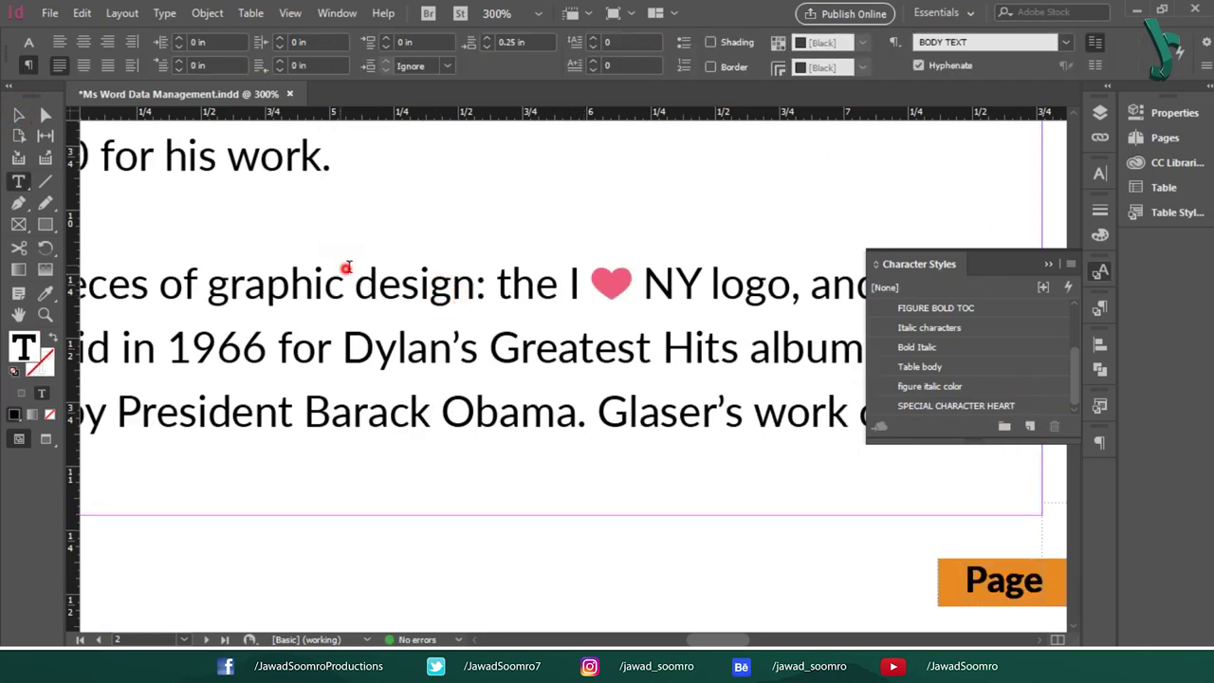
click(453, 285)
shift+click(791, 284)
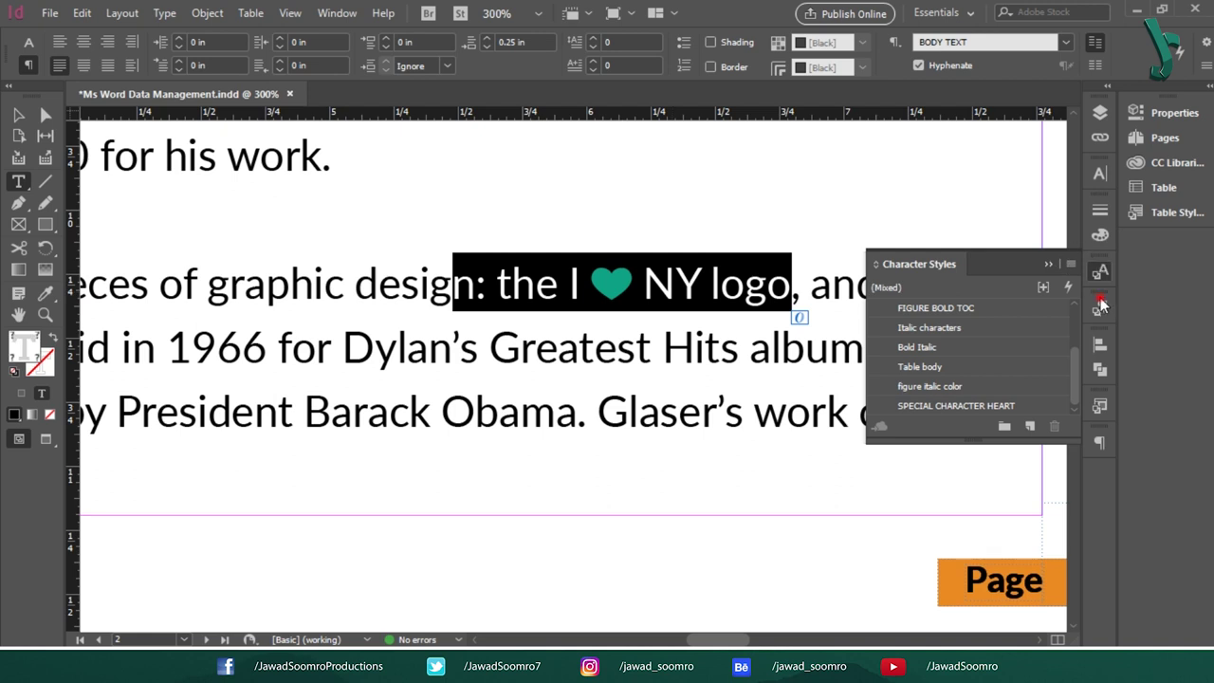
click(1099, 305)
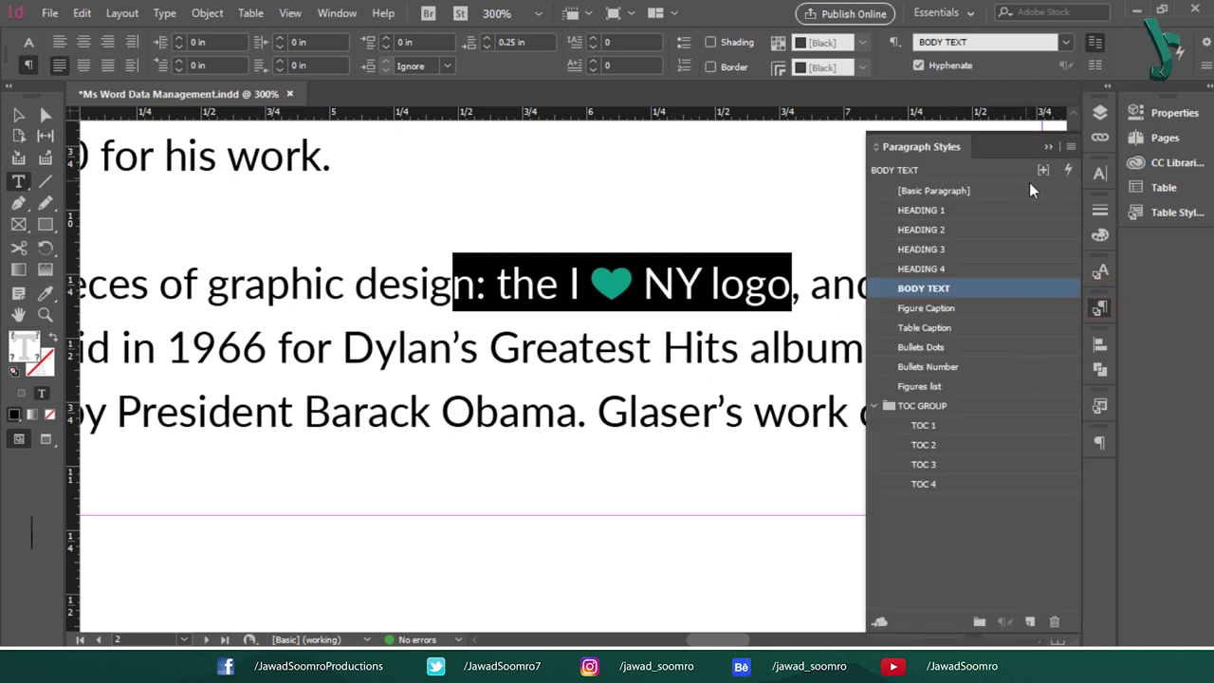
click(1099, 305)
click(787, 351)
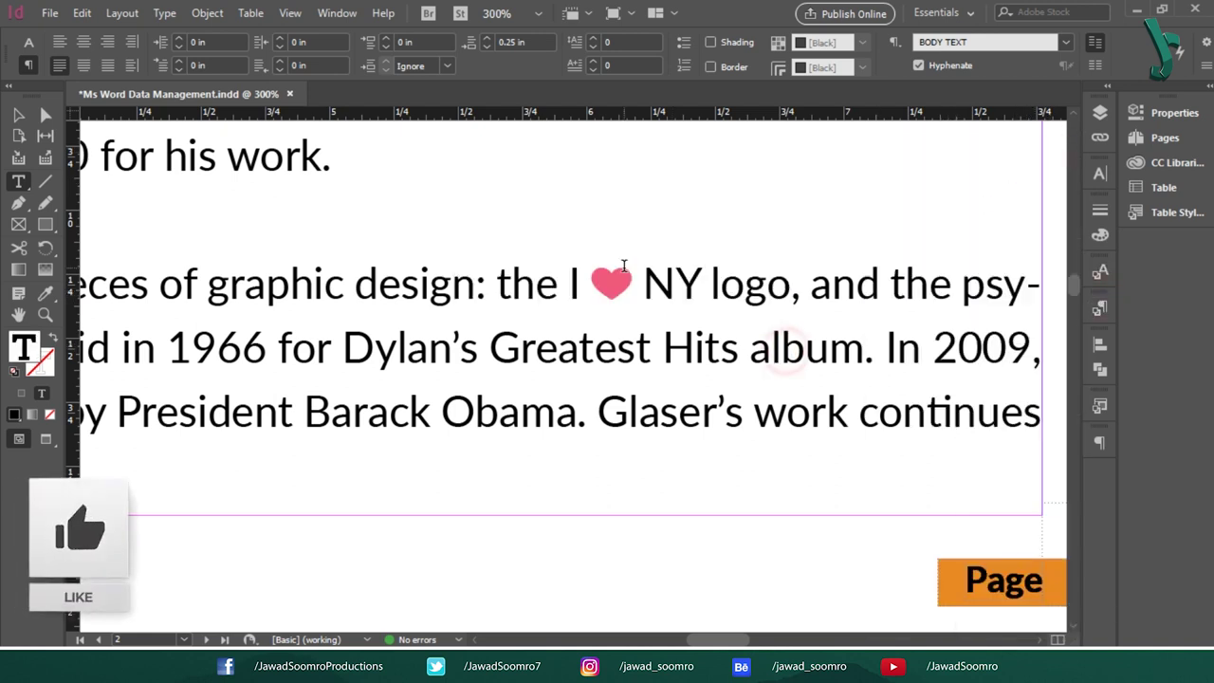
key(Escape)
Open the SPECIAL CHARACTER HEART style options to view its EmojiOne Color, 12 pt basic formats
scroll(653, 313, down, 2)
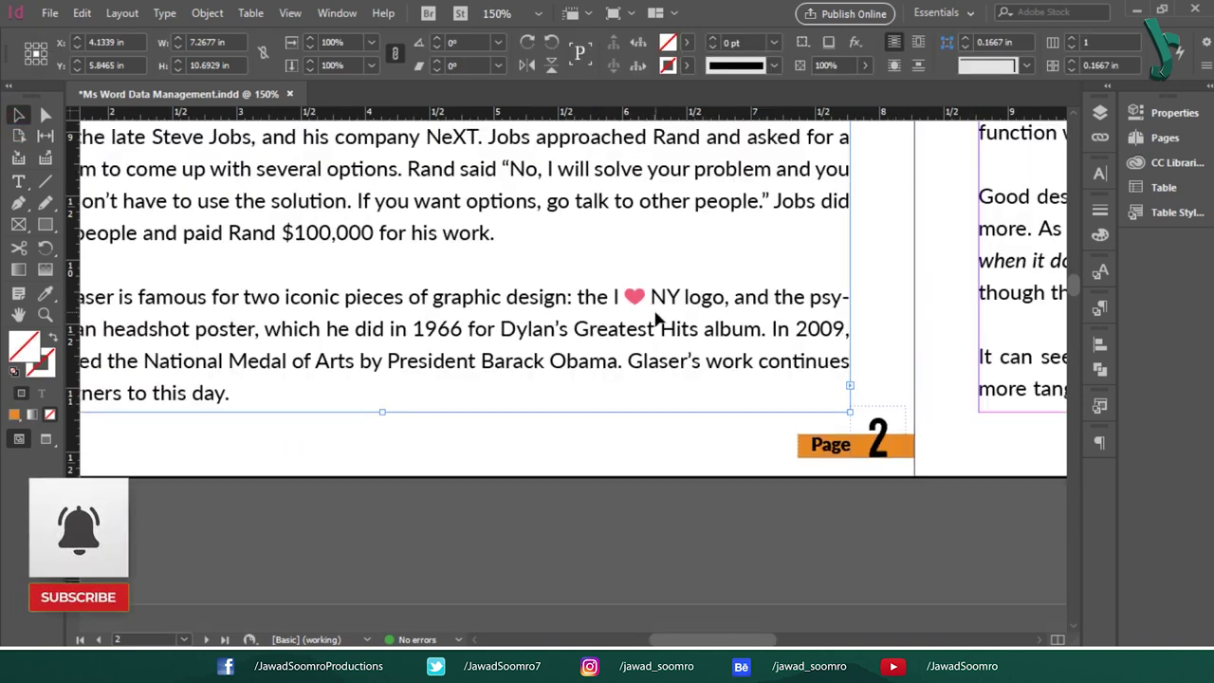
scroll(821, 263, up, 2)
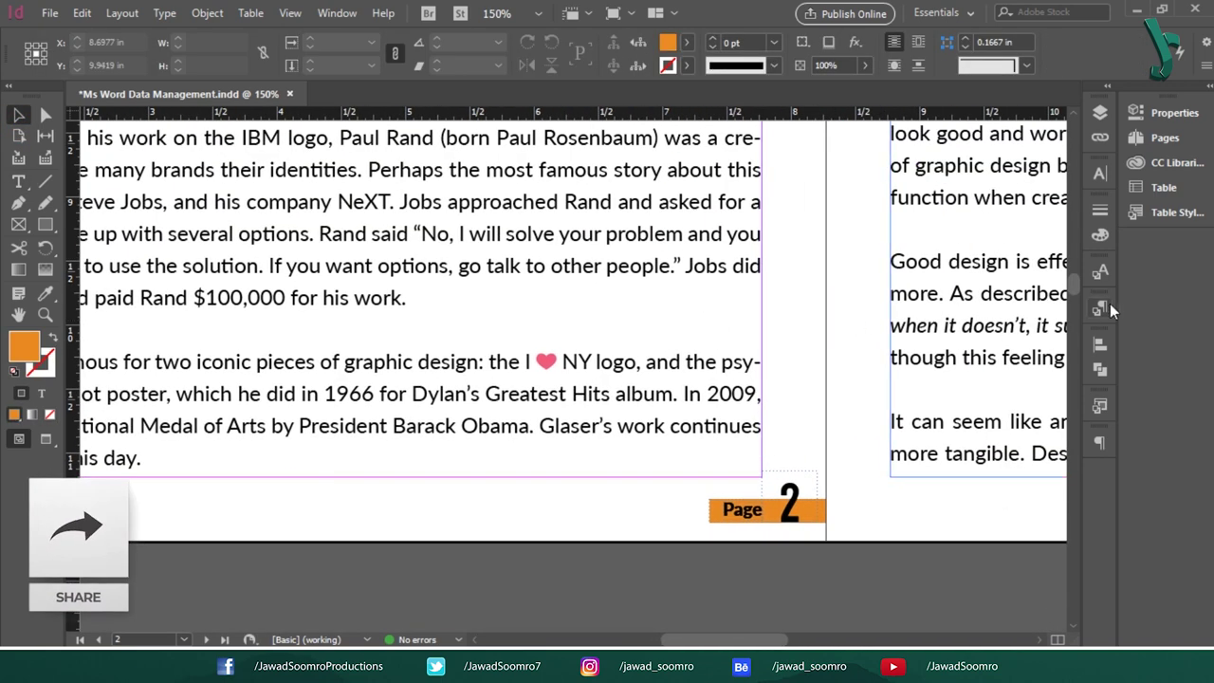
click(1101, 306)
click(1100, 306)
click(1100, 272)
double_click(1045, 407)
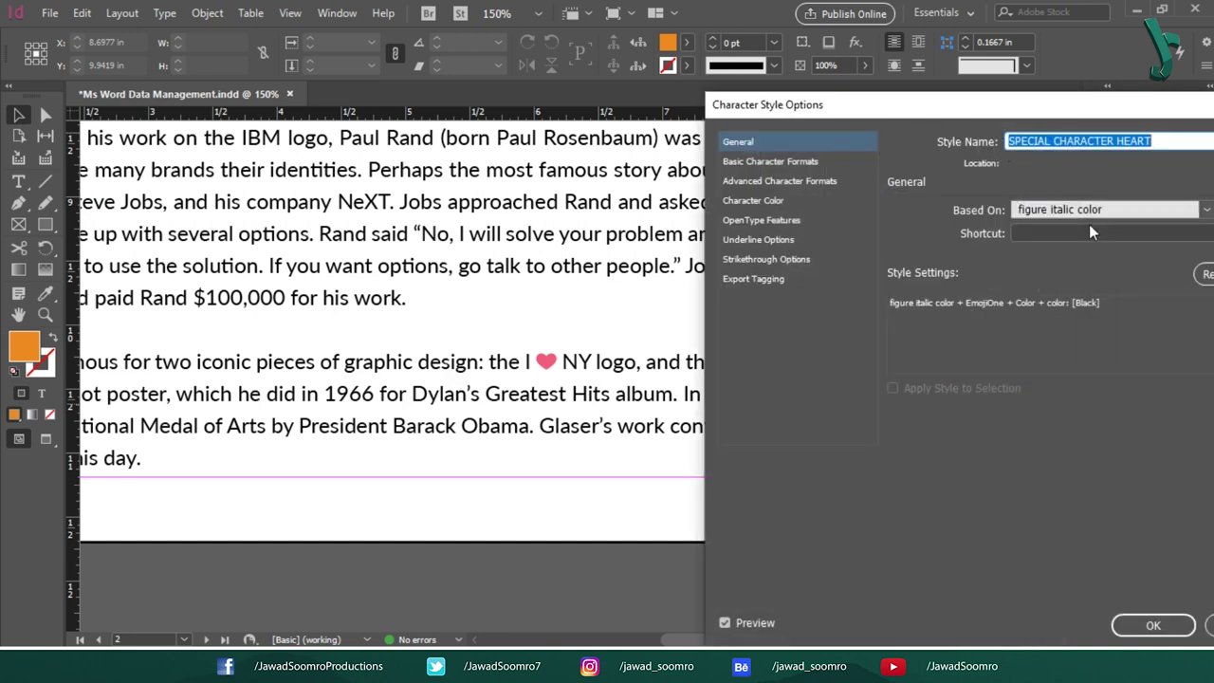
click(777, 152)
click(778, 161)
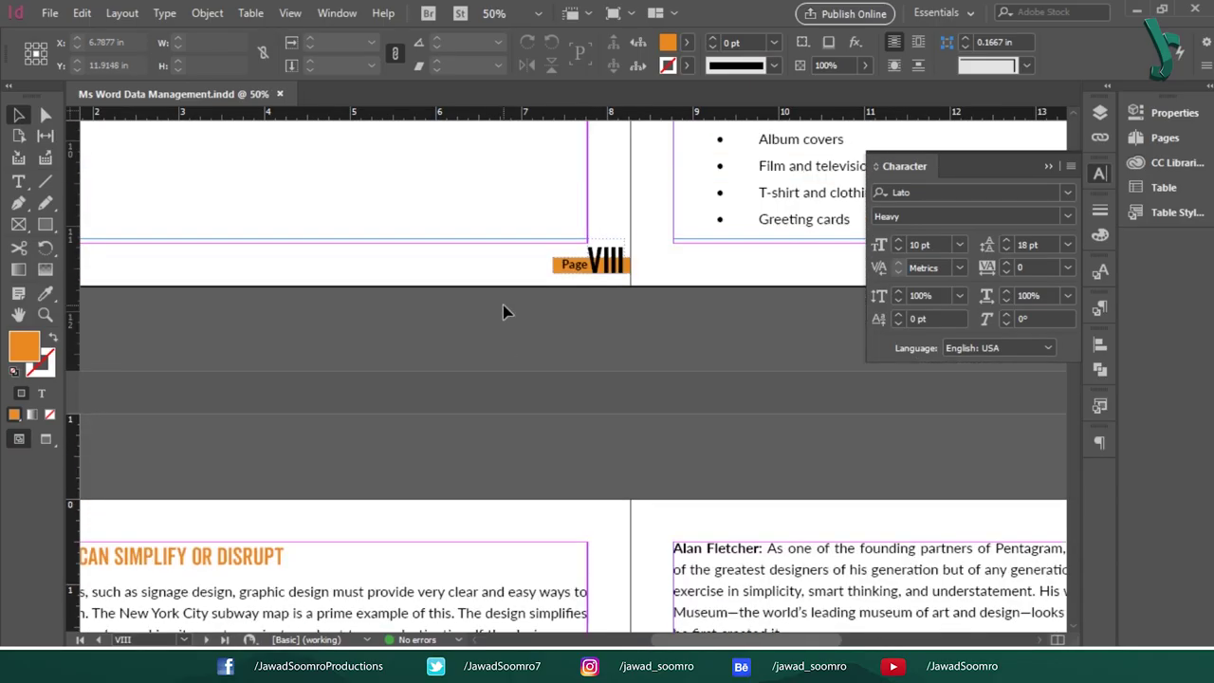
Zoom out, scroll through the spreads, and pan to the bottom of page 2's Milton Glaser paragraph
key(ctrl+minus)
scroll(607, 287, up, 15)
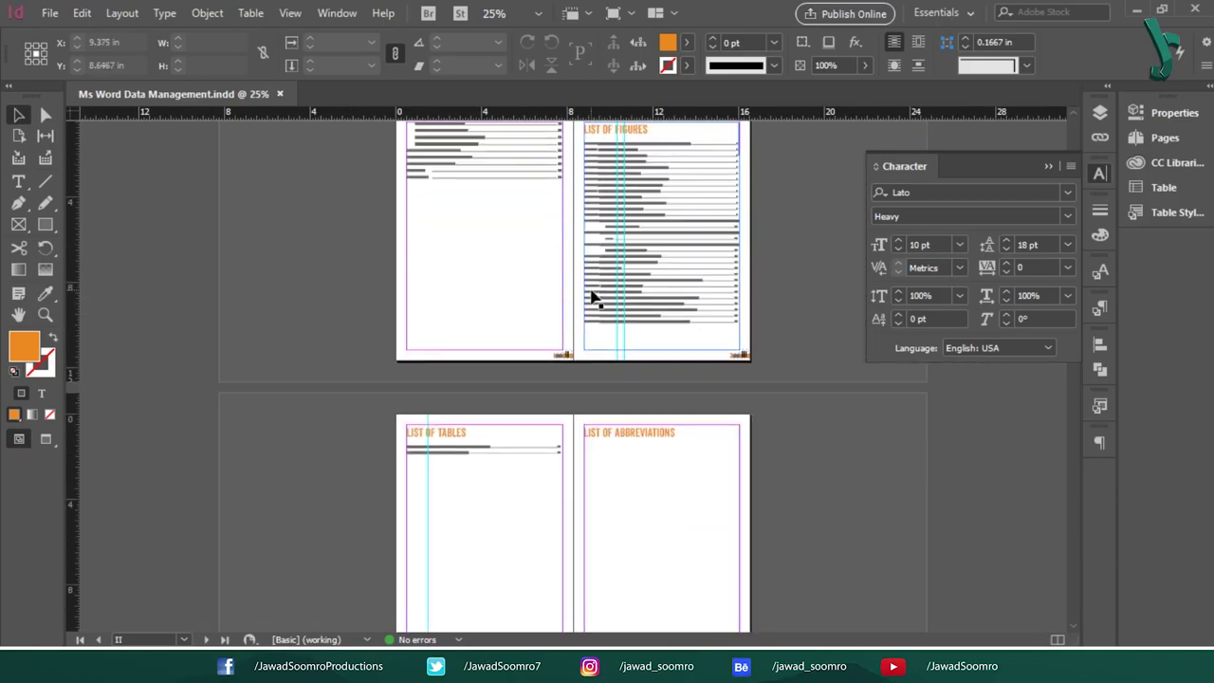
scroll(593, 297, up, 8)
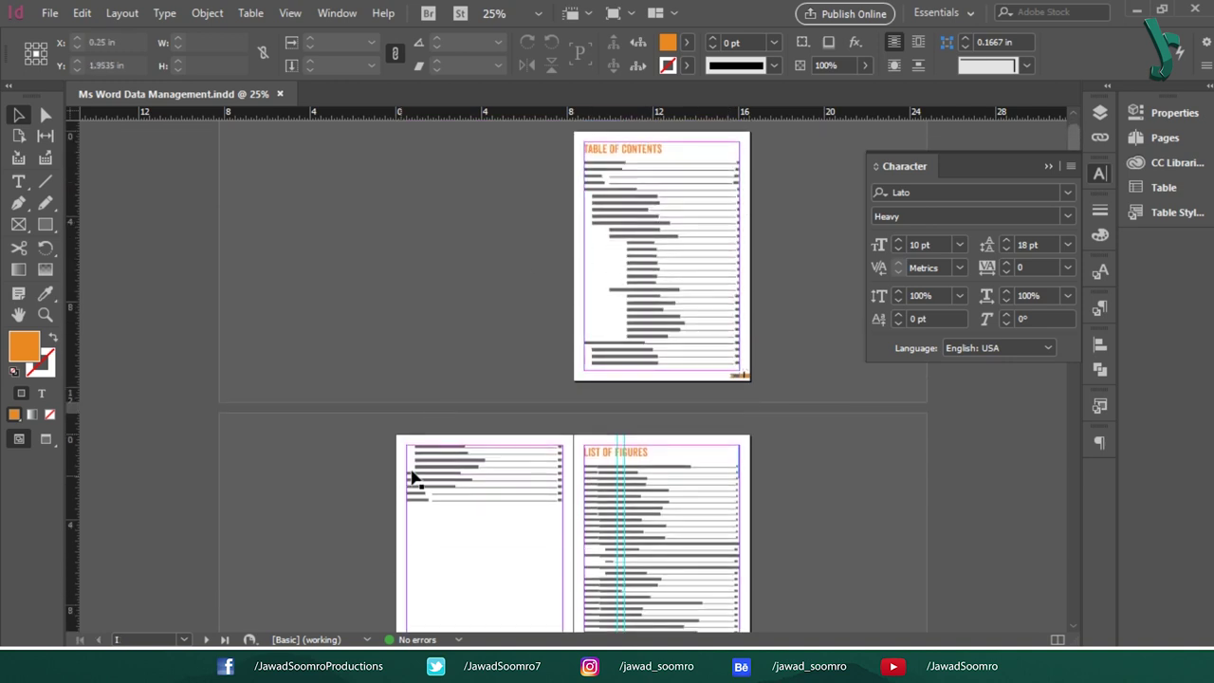
scroll(529, 480, down, 5)
scroll(520, 471, down, 3)
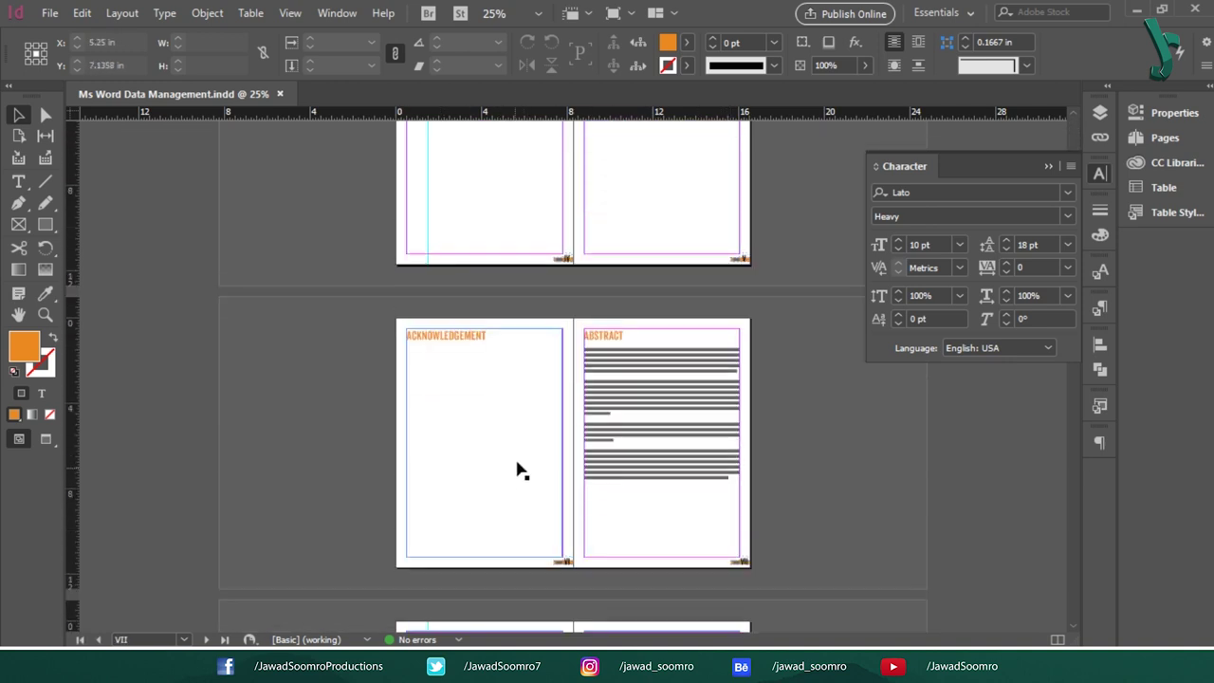
scroll(683, 355, up, 2)
scroll(648, 399, down, 6)
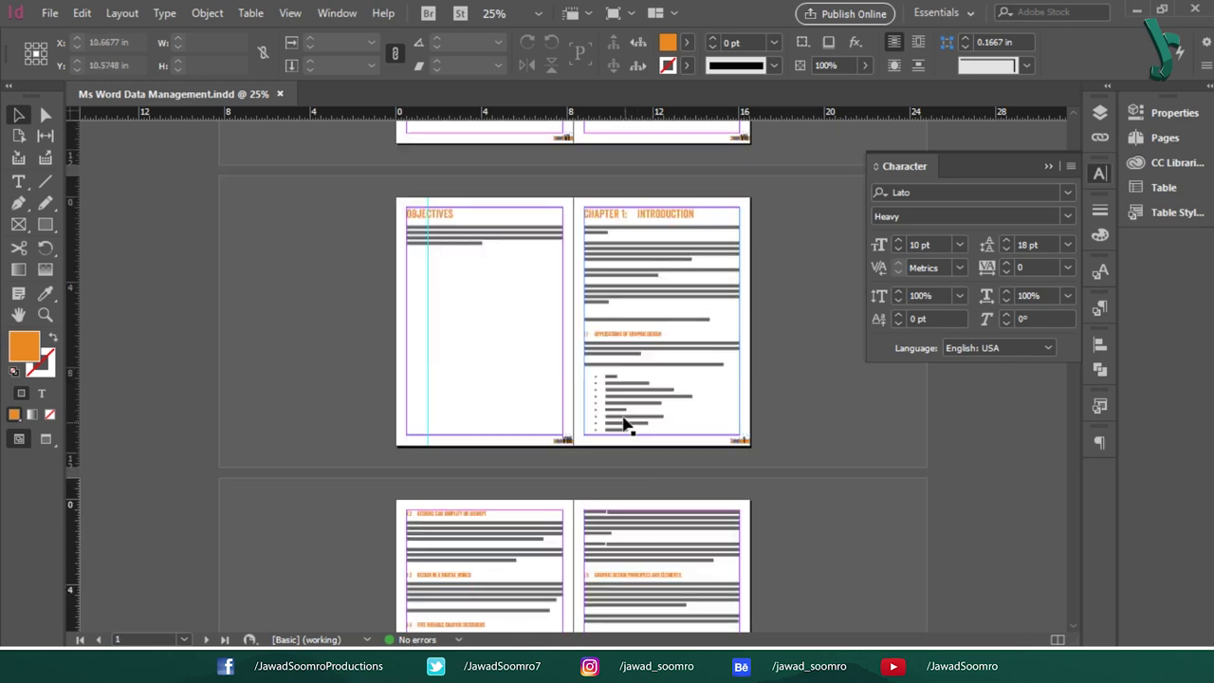
scroll(623, 413, down, 4)
scroll(531, 512, down, 1)
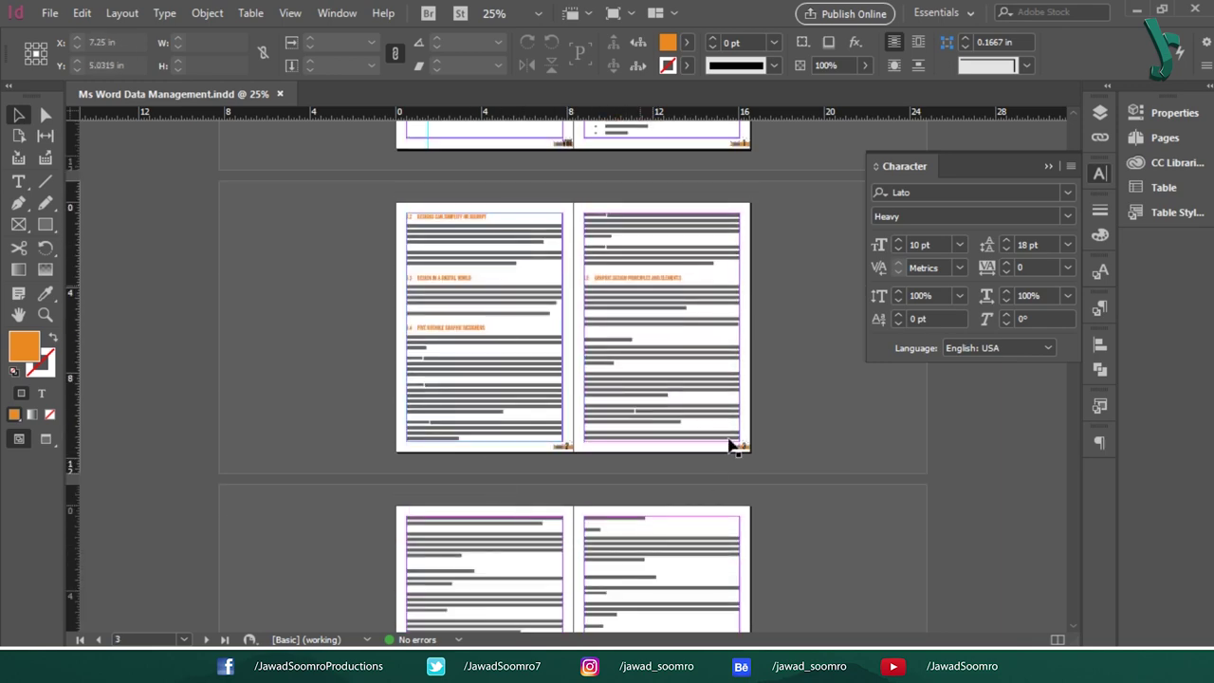
scroll(626, 503, down, 2)
scroll(694, 271, up, 3)
scroll(690, 273, down, 4)
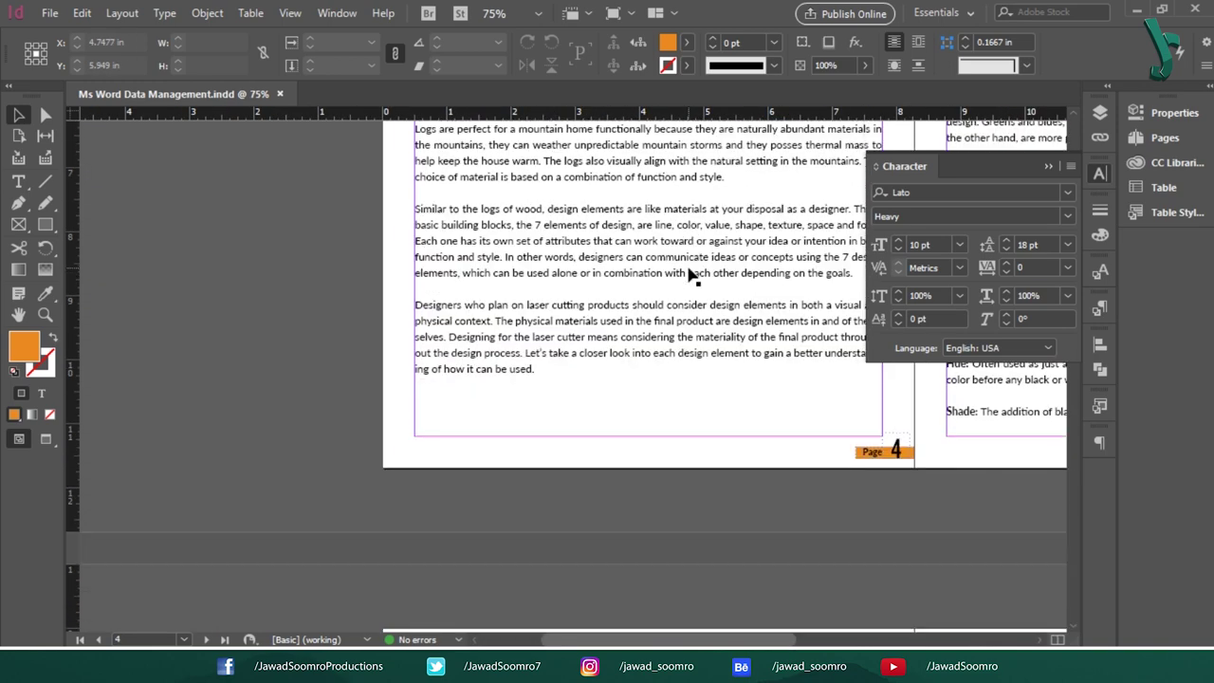
drag(731, 265, 615, 430)
scroll(607, 417, up, 2)
scroll(583, 391, up, 3)
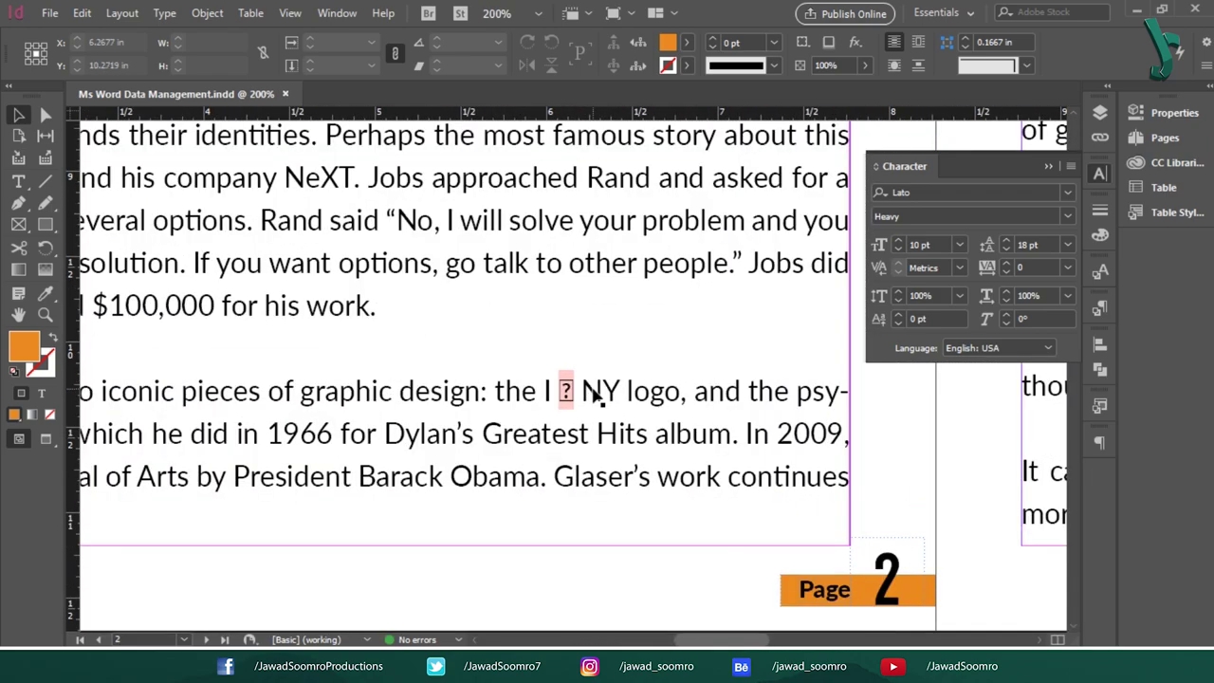
scroll(559, 403, up, 4)
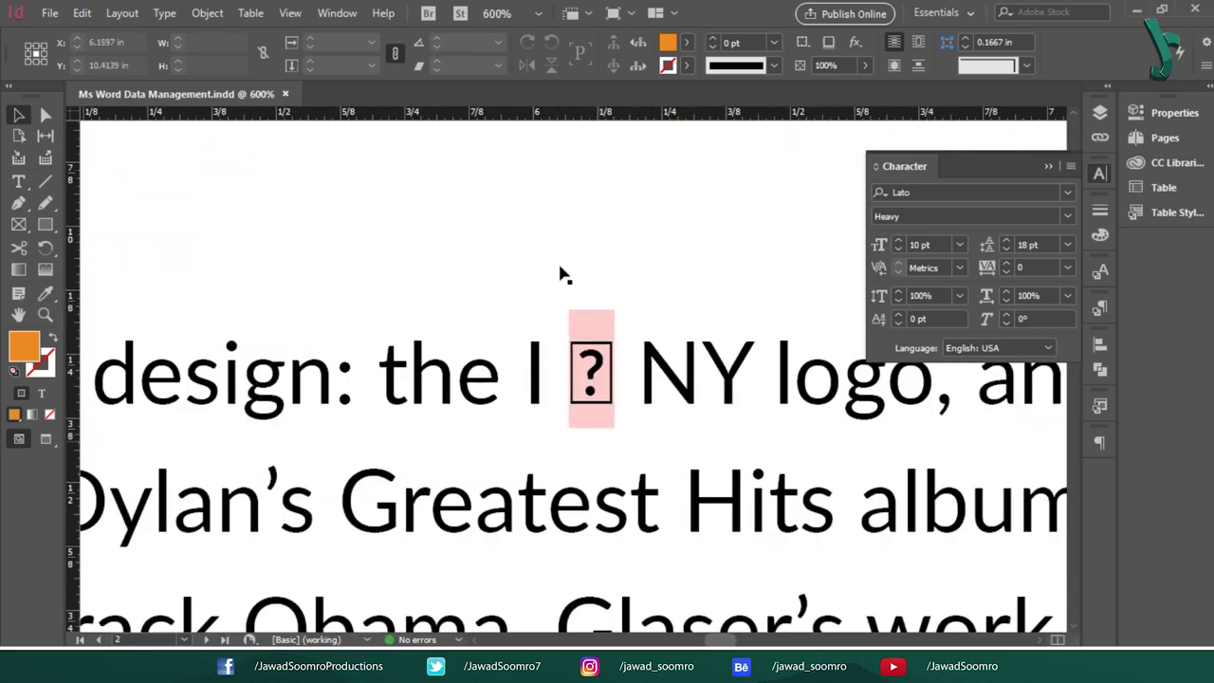
scroll(643, 428, down, 3)
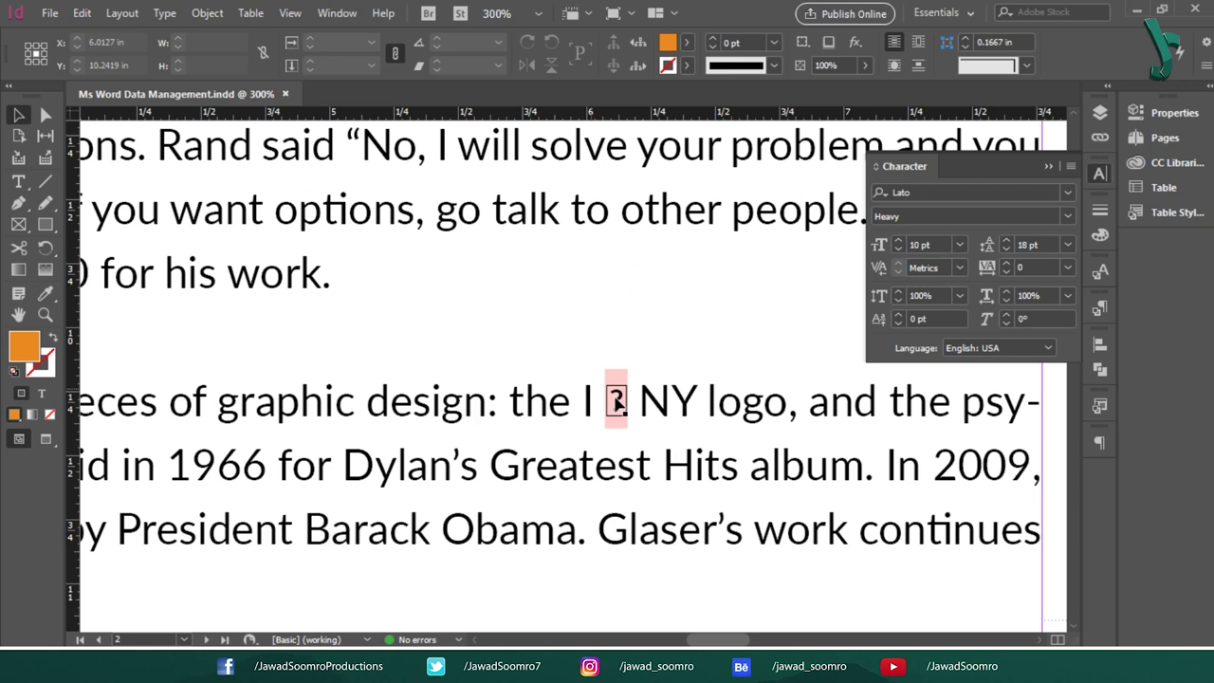
double_click(618, 403)
click(619, 403)
click(618, 404)
double_click(622, 402)
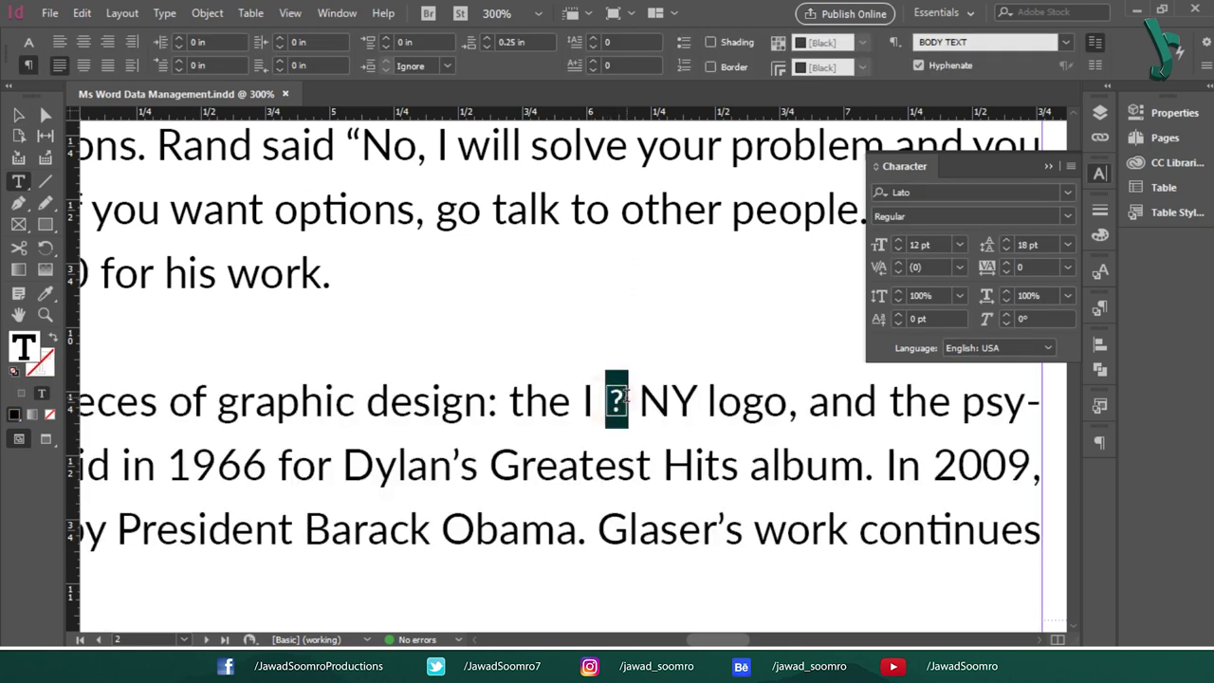
click(616, 407)
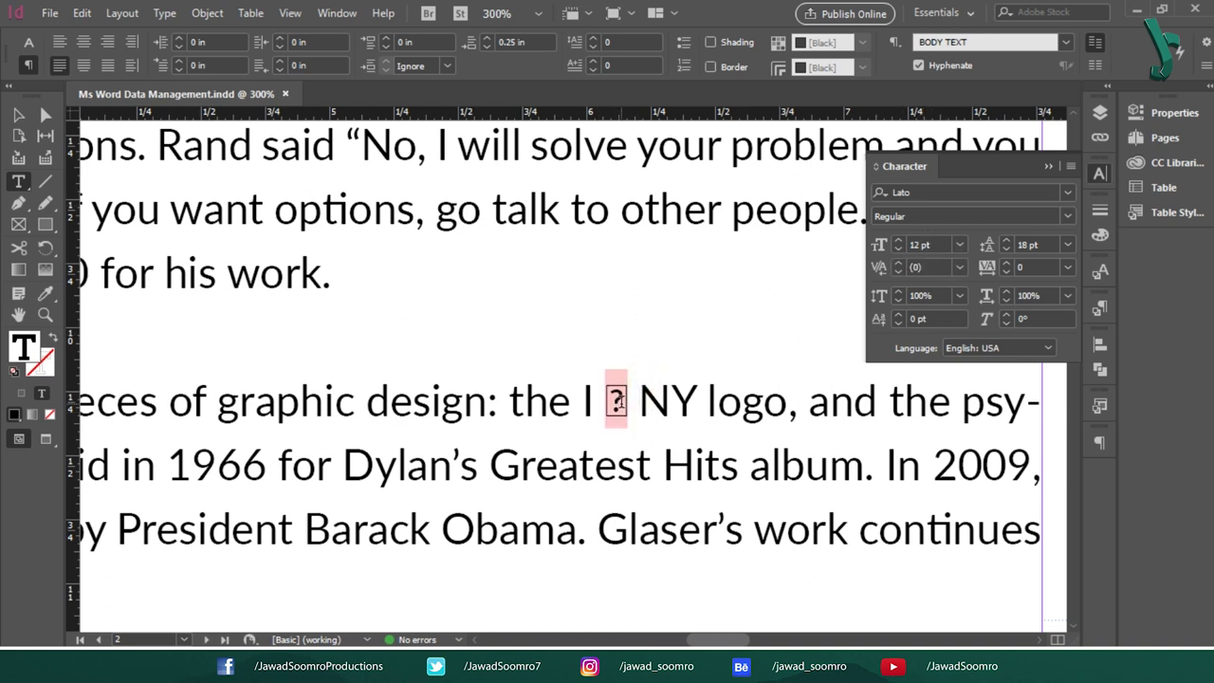
Set the missing heart glyph to the EmojiOne font and insert the heart from the Glyphs panel
double_click(616, 403)
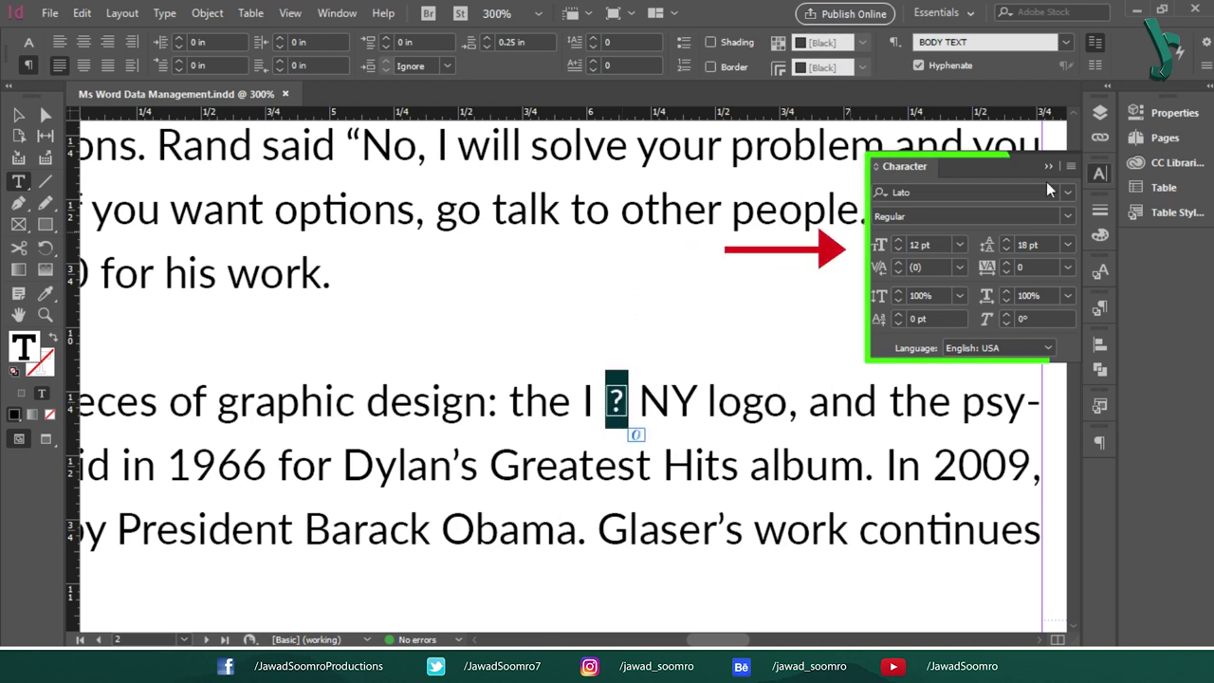
key(ctrl+t)
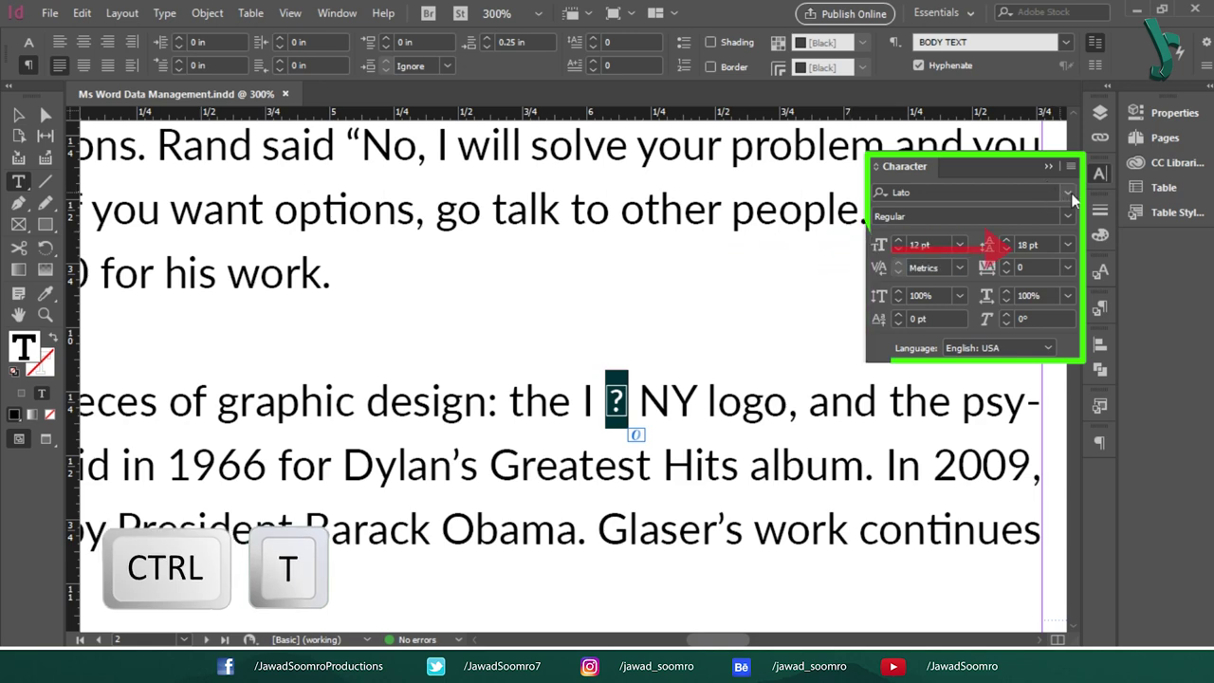
click(1065, 191)
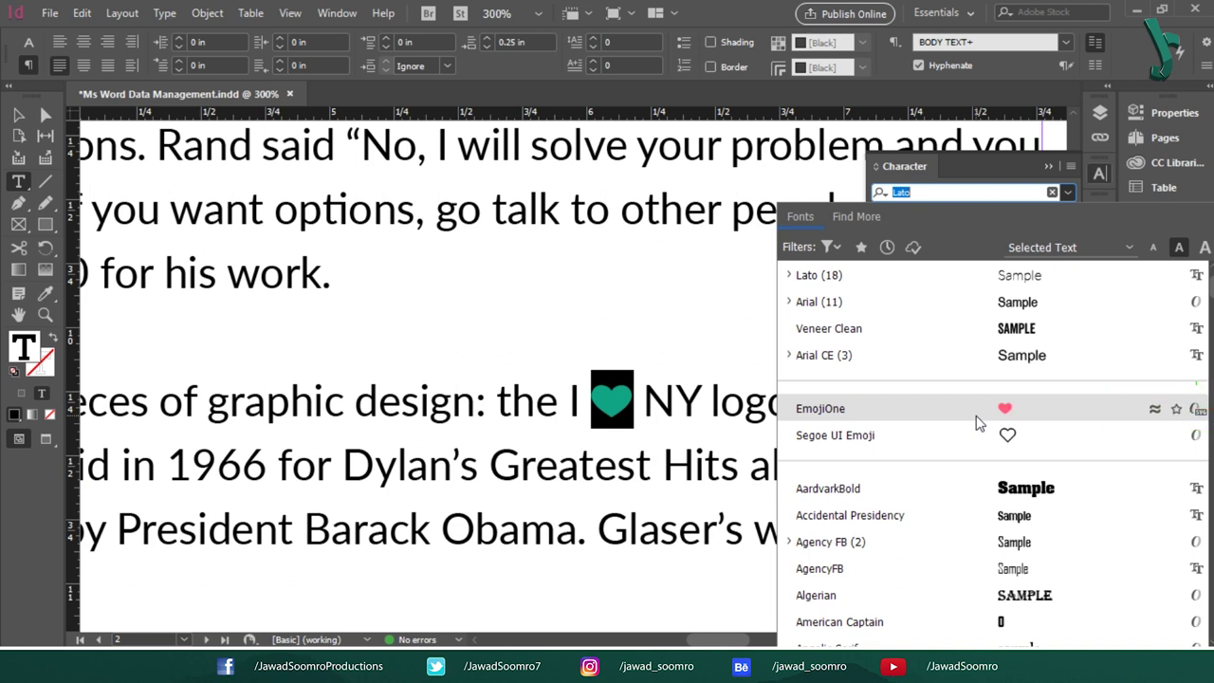
click(980, 423)
key(alt+shift+F11)
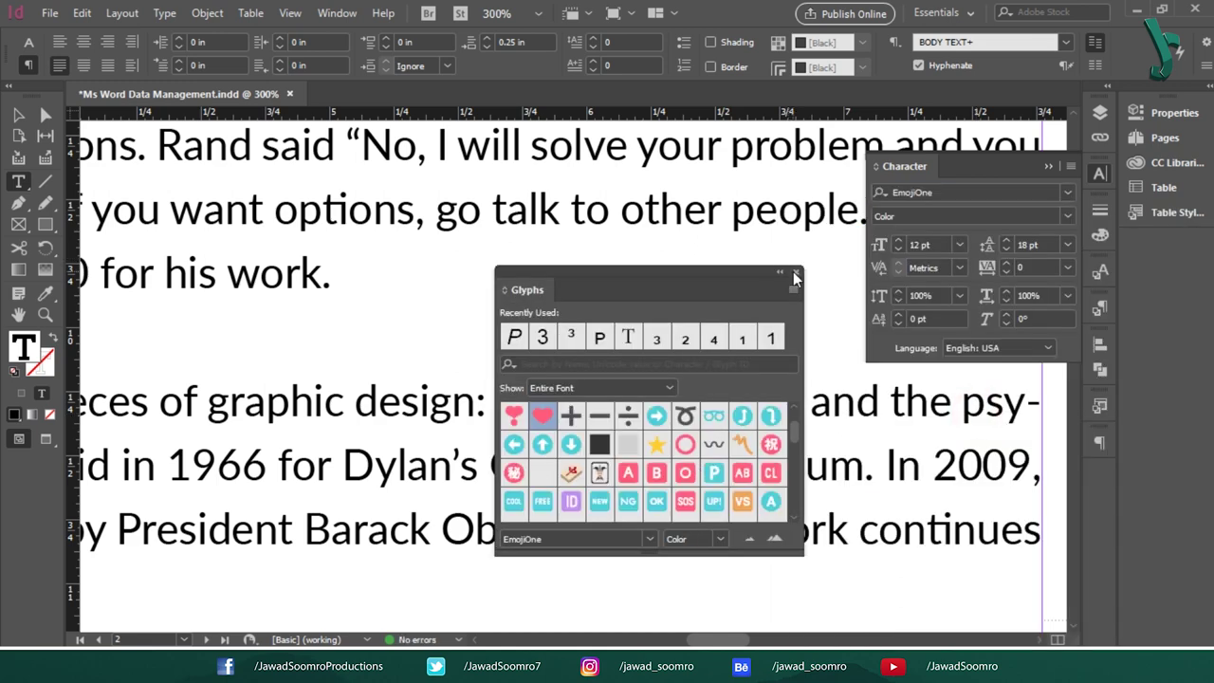
click(795, 276)
click(649, 448)
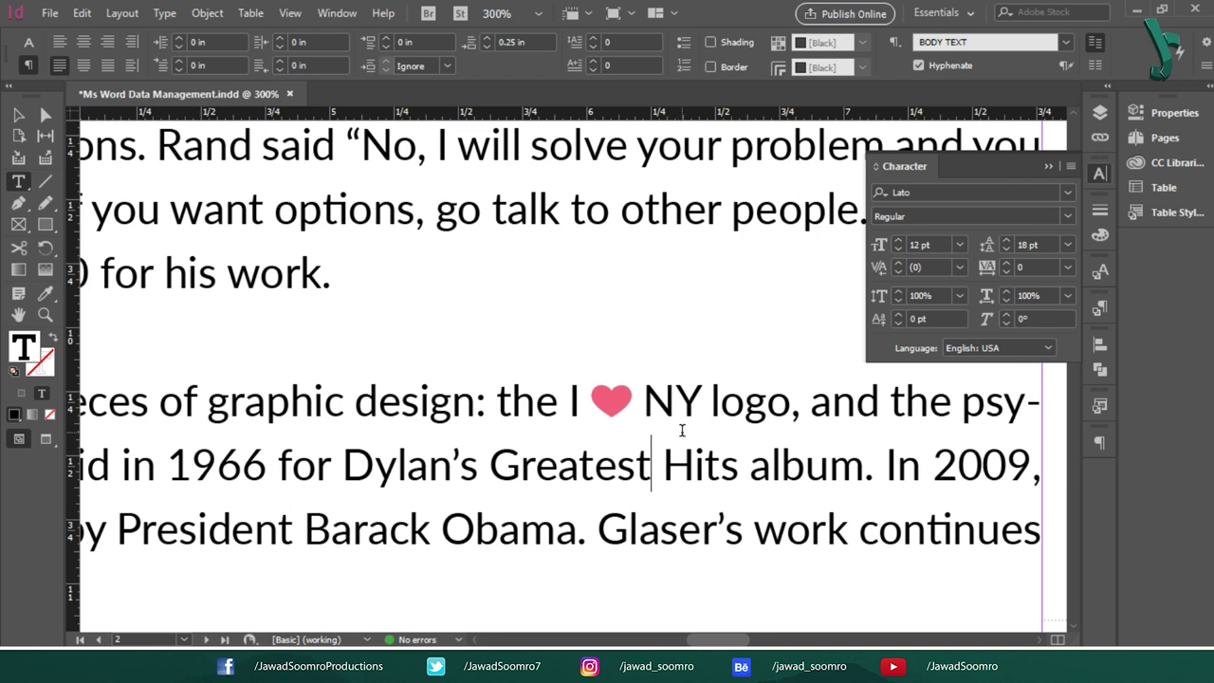
Check the paragraph's BODY TEXT+ style, preview the pink heart unselected, then undo the last change
key(Escape)
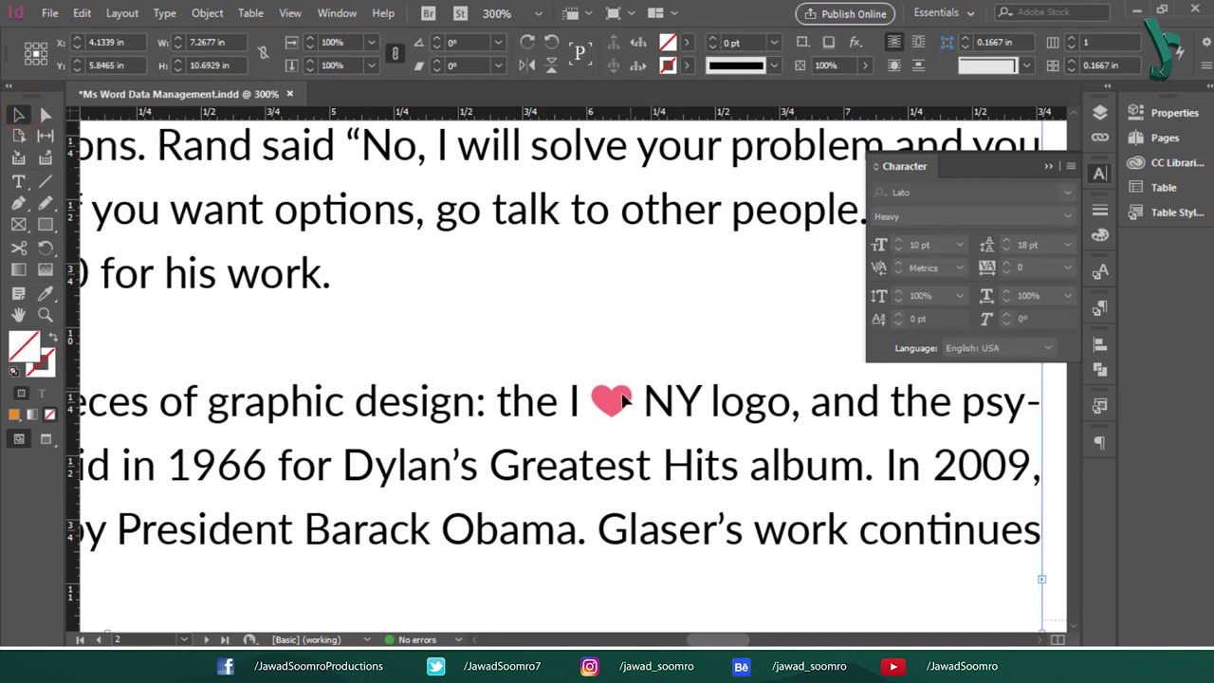
key(F11)
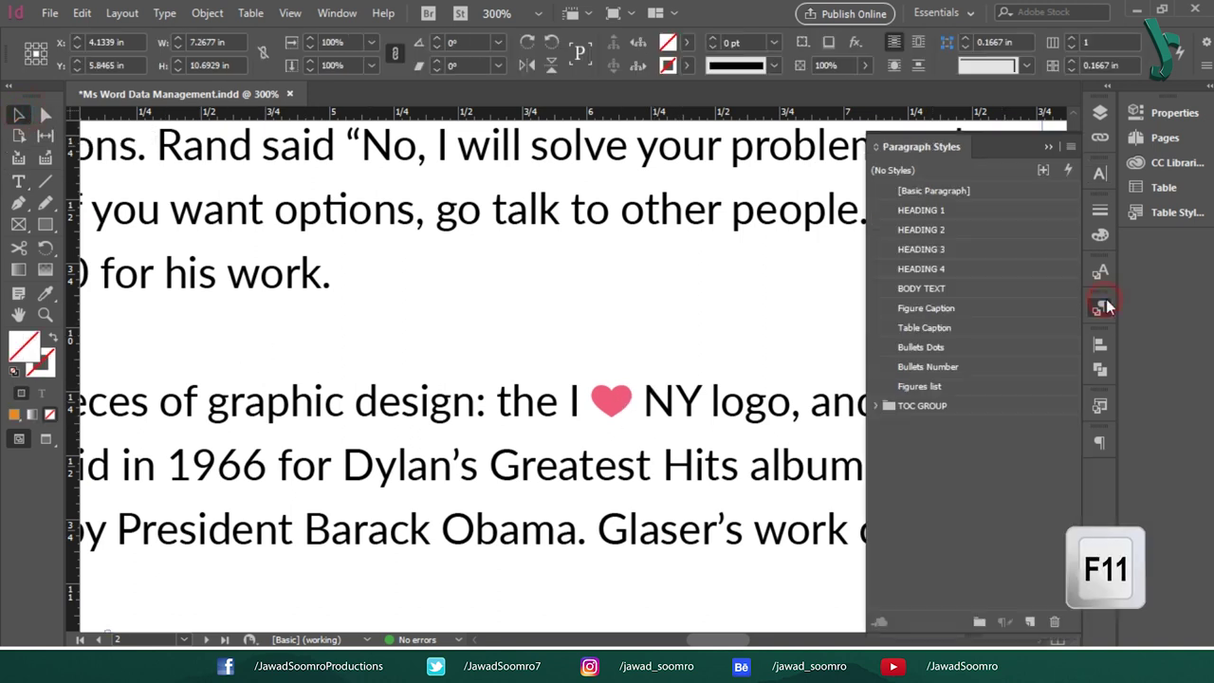
double_click(580, 400)
double_click(407, 453)
drag(377, 394, 811, 408)
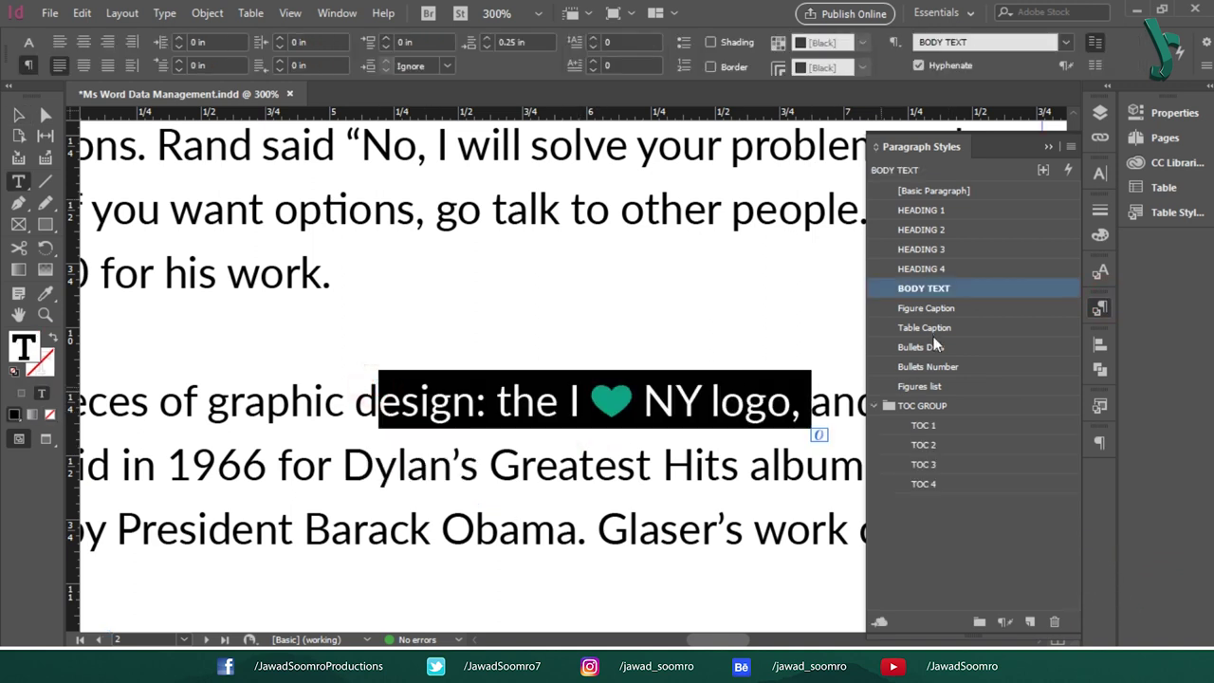
click(19, 116)
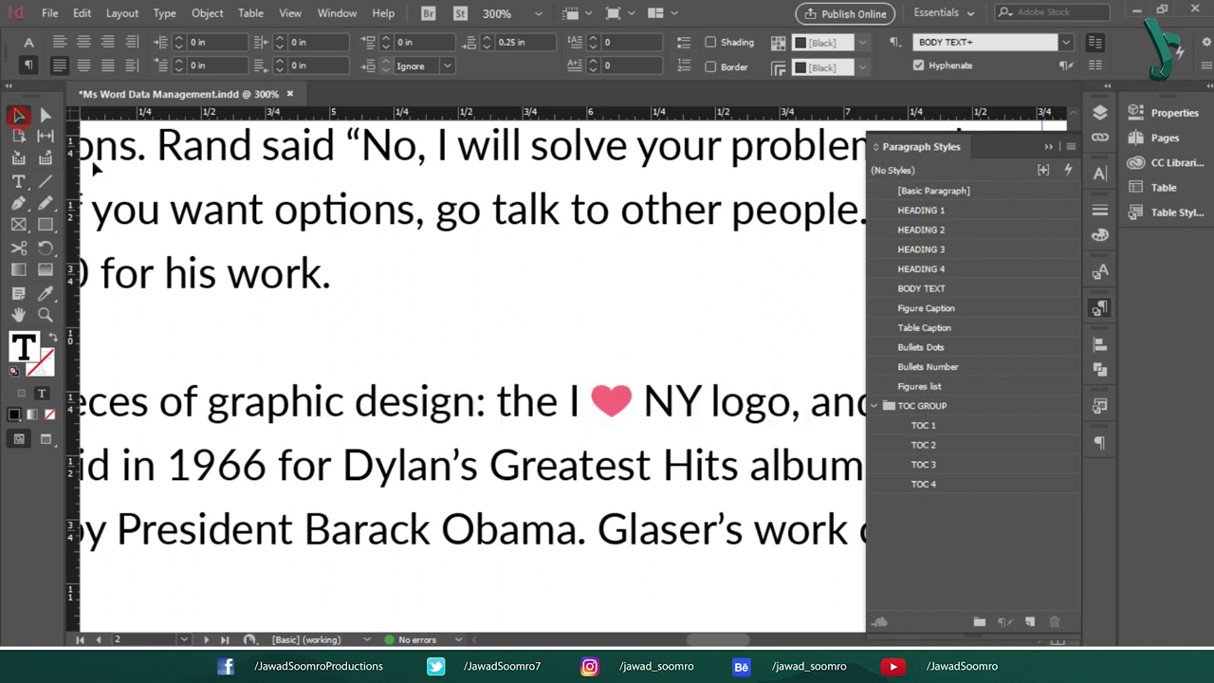
click(554, 313)
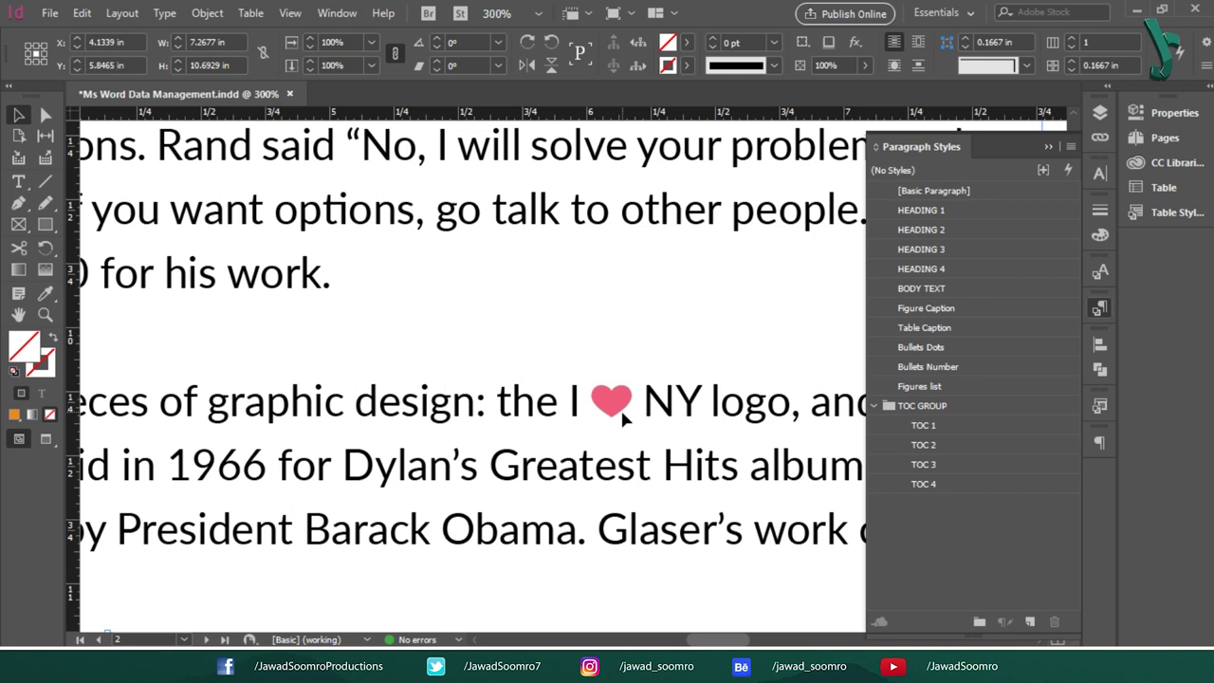
key(ctrl+z)
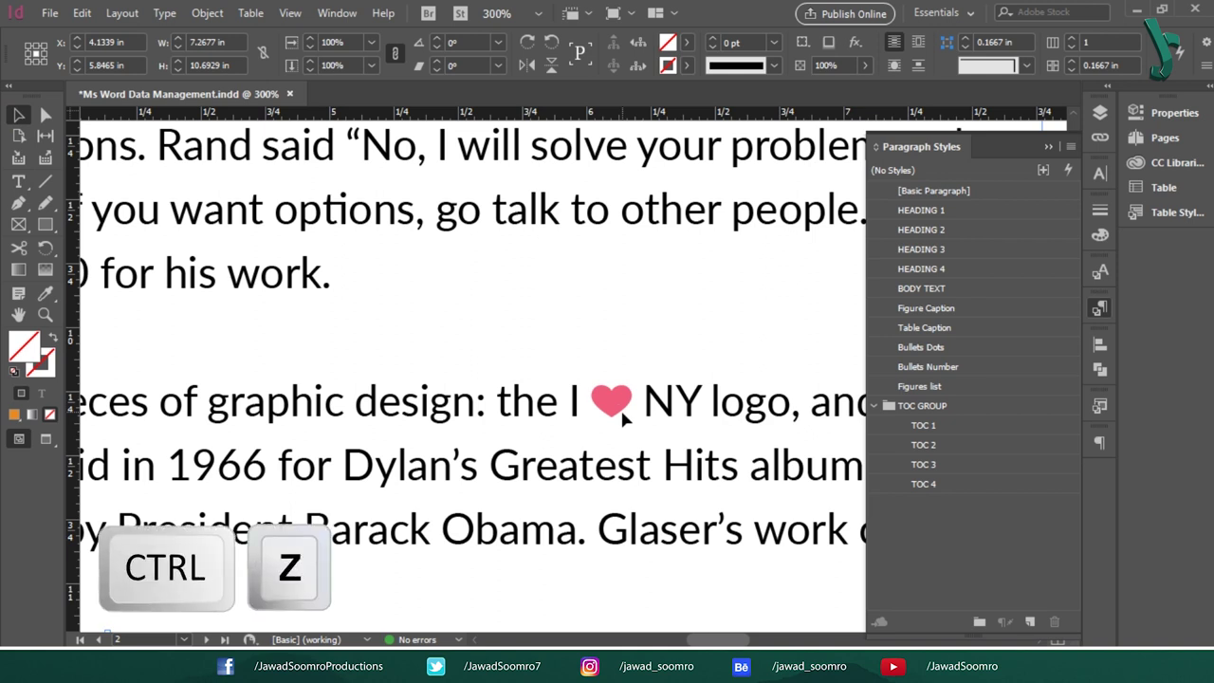
Undo the heart glyph change so the heart reverts to a missing-glyph box
key(ctrl+z)
click(1100, 309)
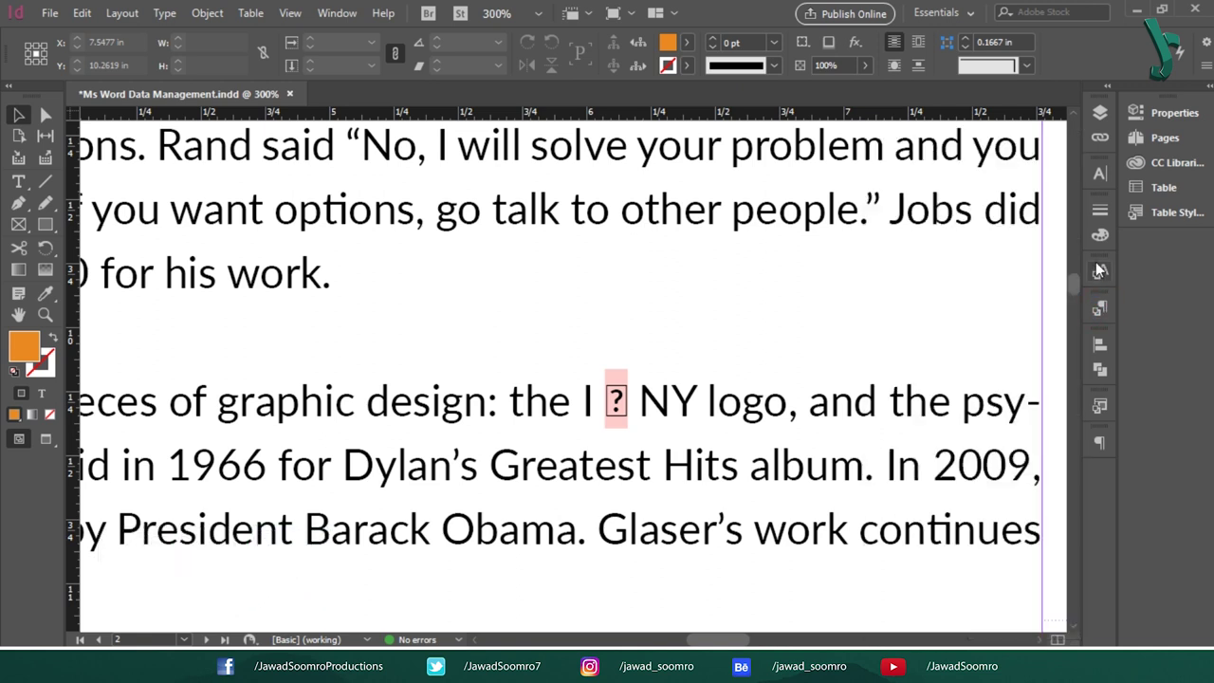
key(shift+F11)
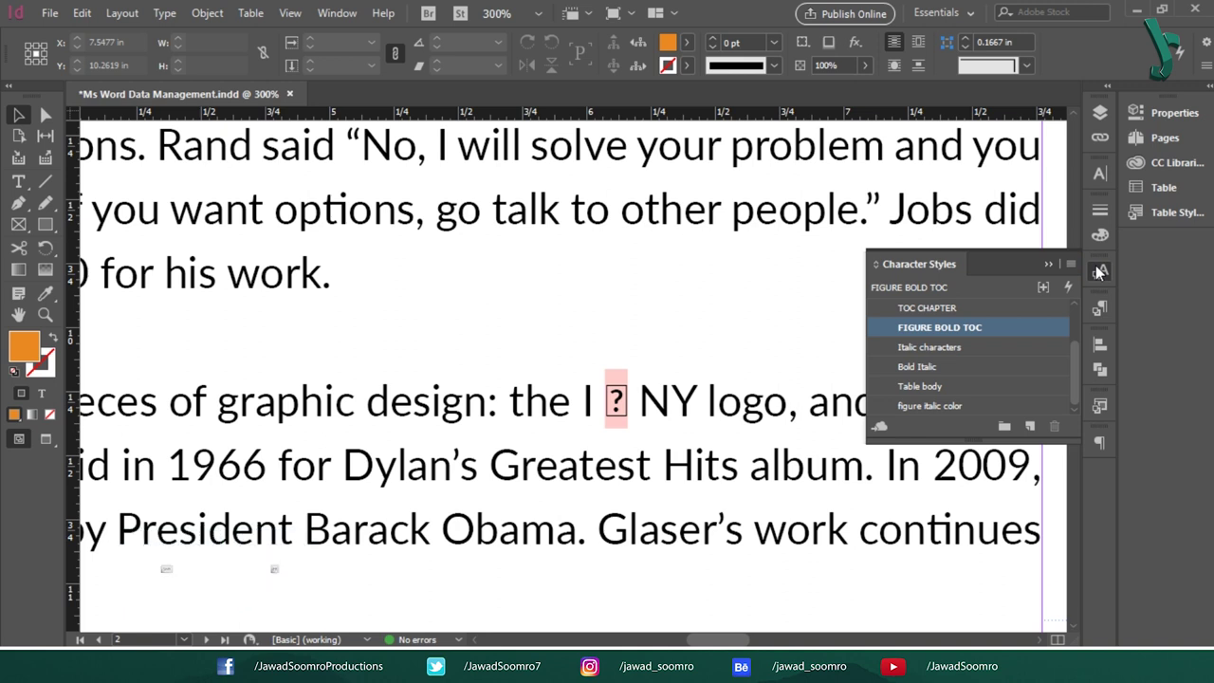
Create a new character style from figure italic color and name it SPECIAL CHARACTER HEART
click(944, 408)
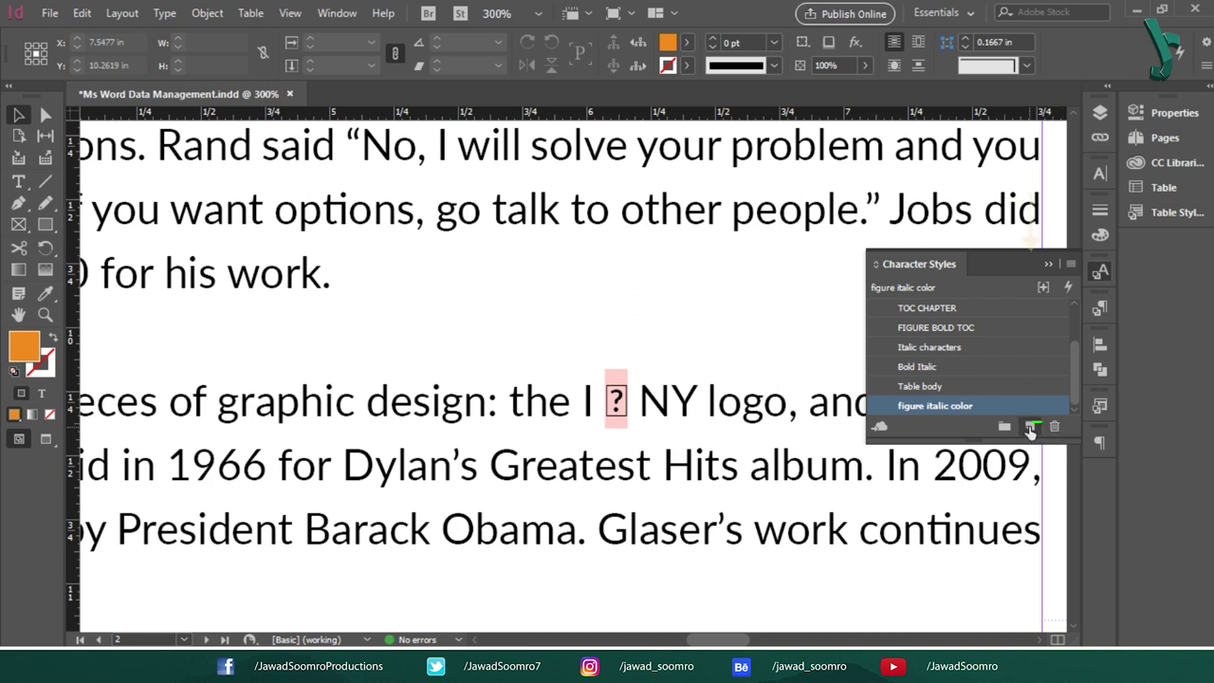
click(1029, 429)
click(963, 406)
click(962, 405)
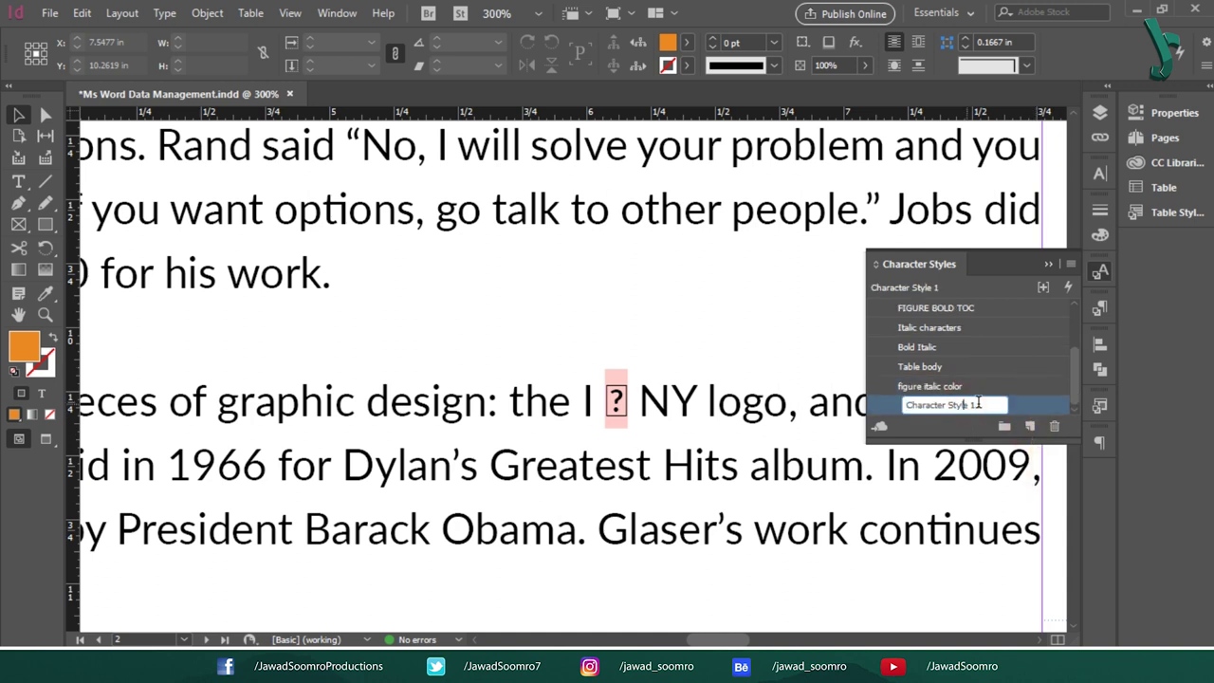
text(SP)
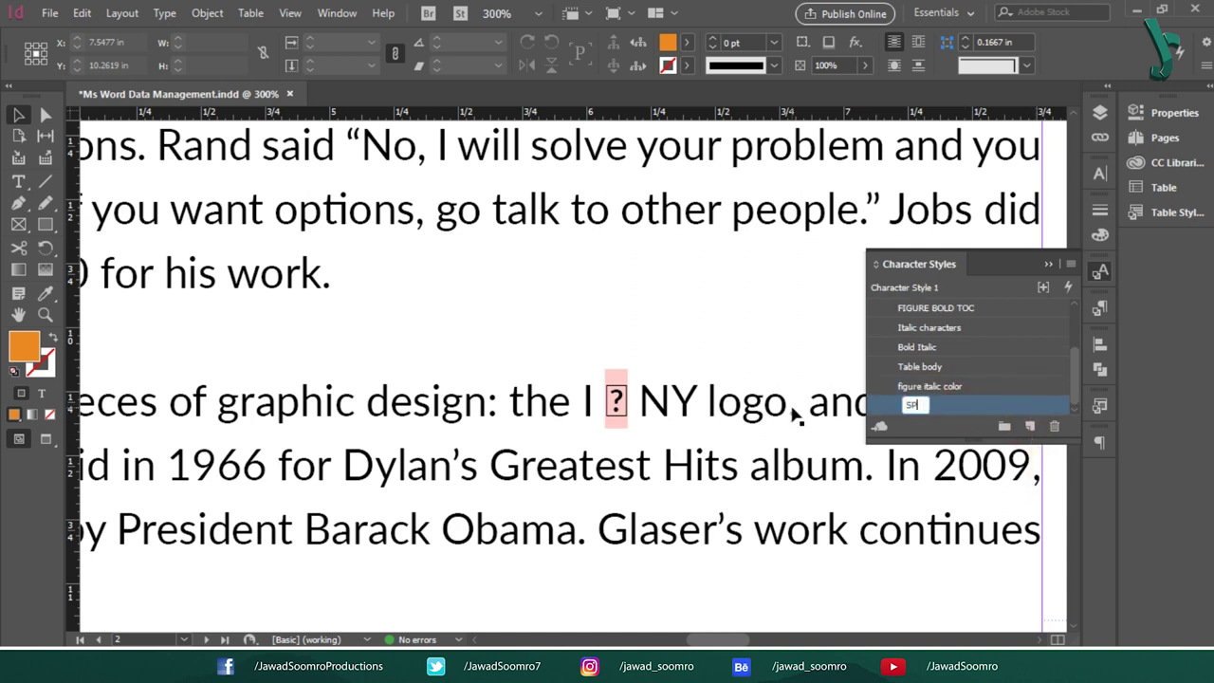
text(ECIAL CHARACTER HEART)
click(1044, 406)
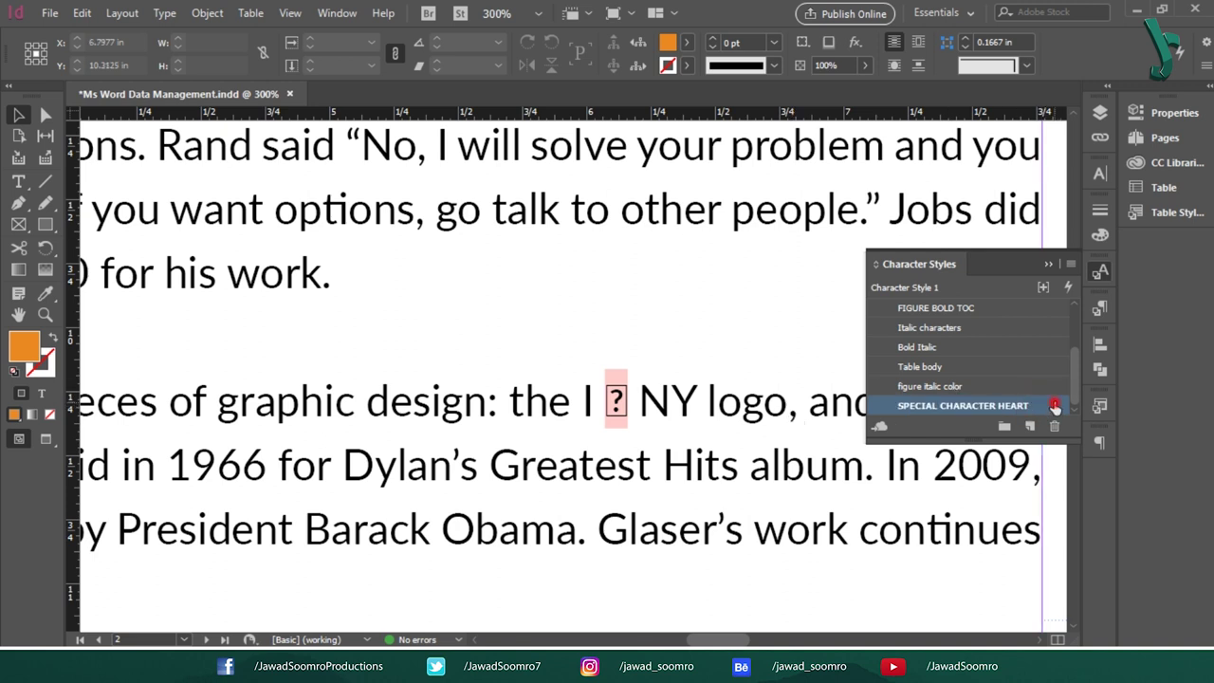
Set SPECIAL CHARACTER HEART's basic formats to the EmojiOne font in its Color style
double_click(1054, 406)
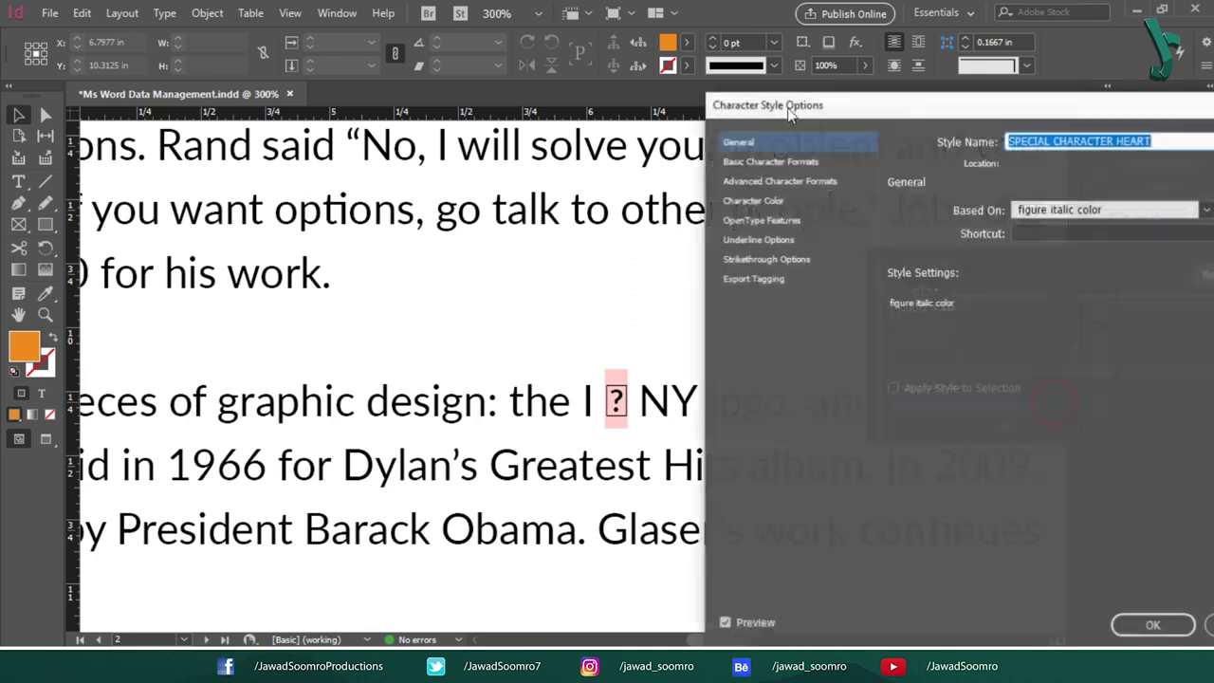
click(801, 164)
click(1076, 219)
double_click(1072, 218)
text(EmojiOne)
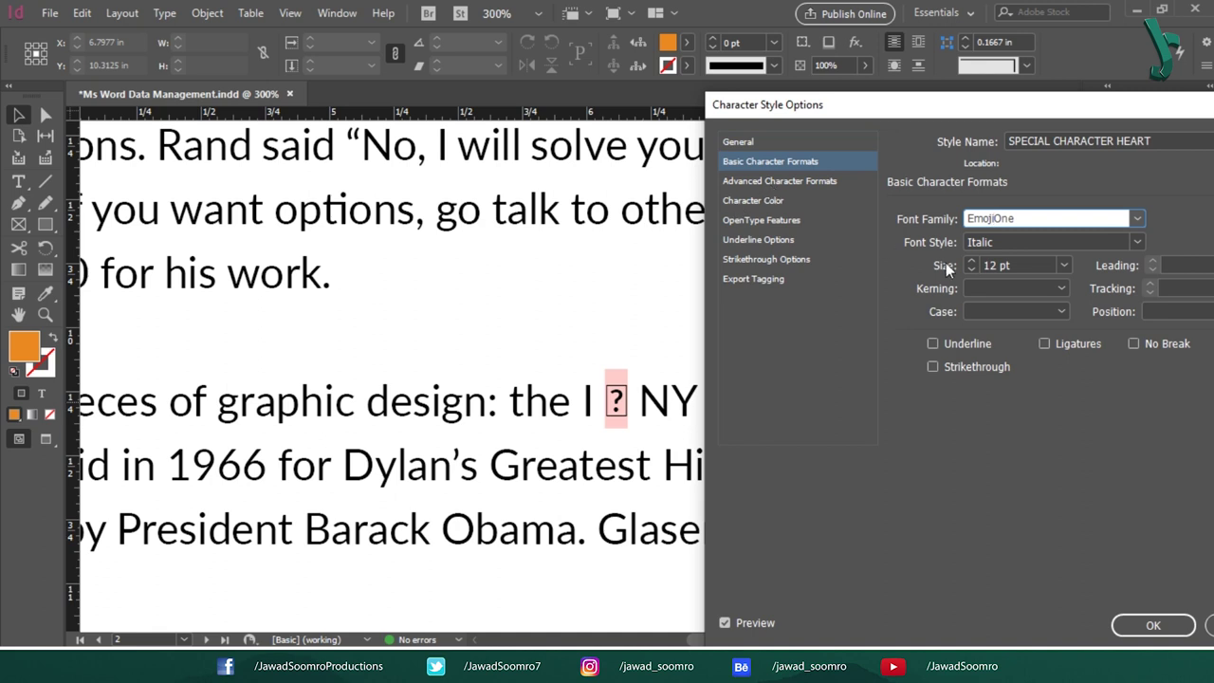
click(1130, 242)
click(1055, 261)
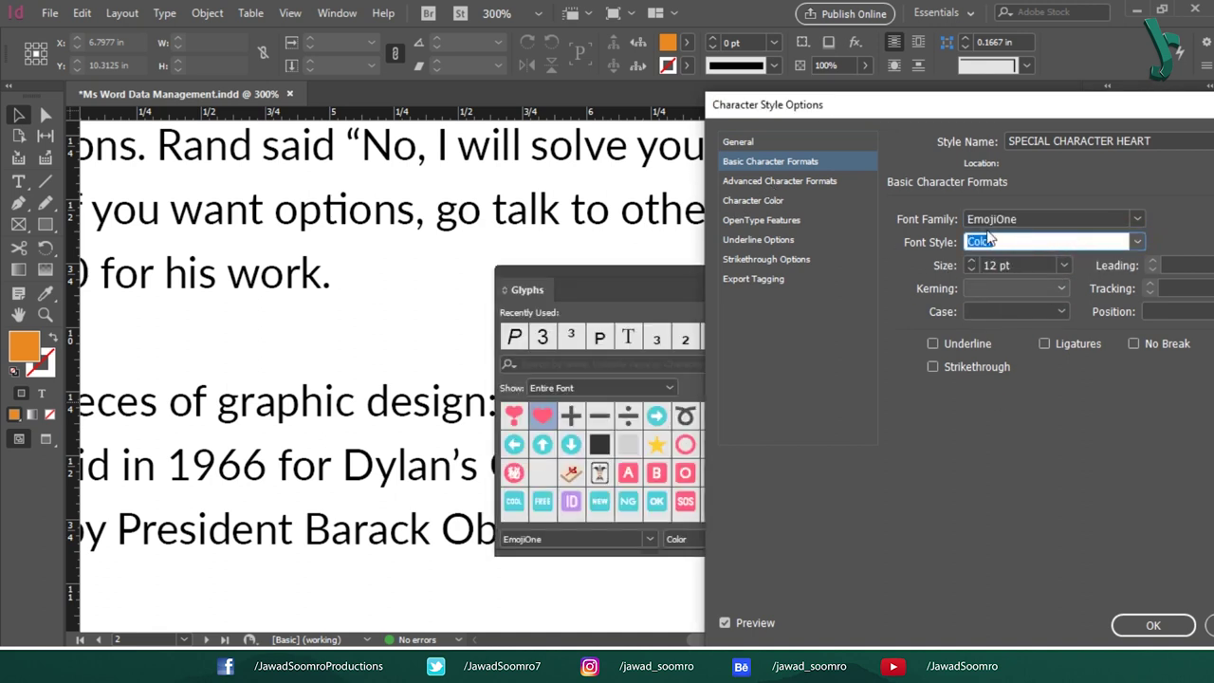
click(618, 273)
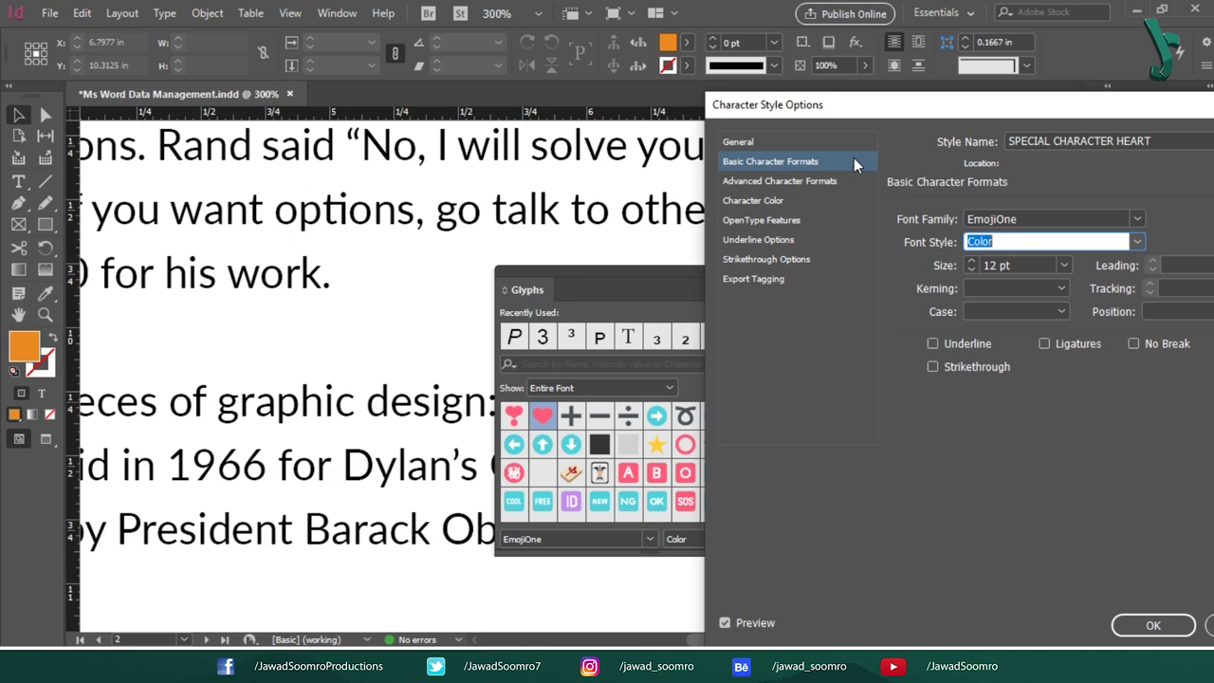
Set the style's character colour to [Black] and confirm the style options
click(787, 180)
click(787, 200)
click(788, 239)
click(790, 222)
click(791, 200)
click(1038, 219)
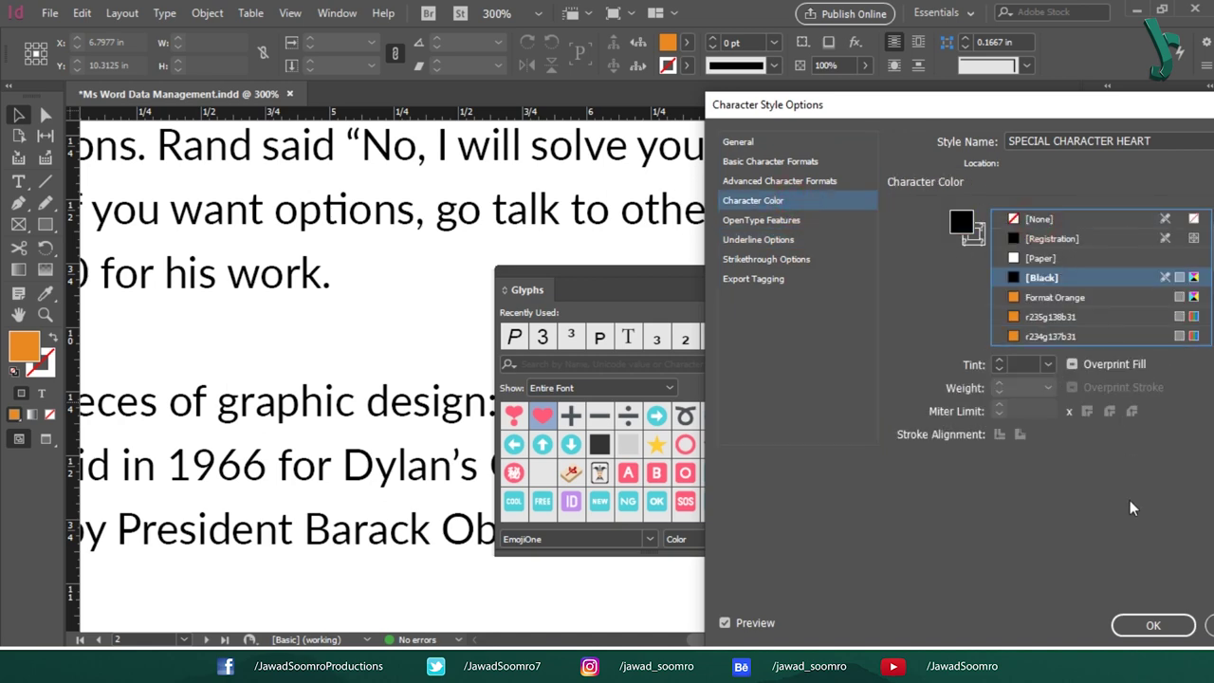
click(1153, 625)
click(795, 272)
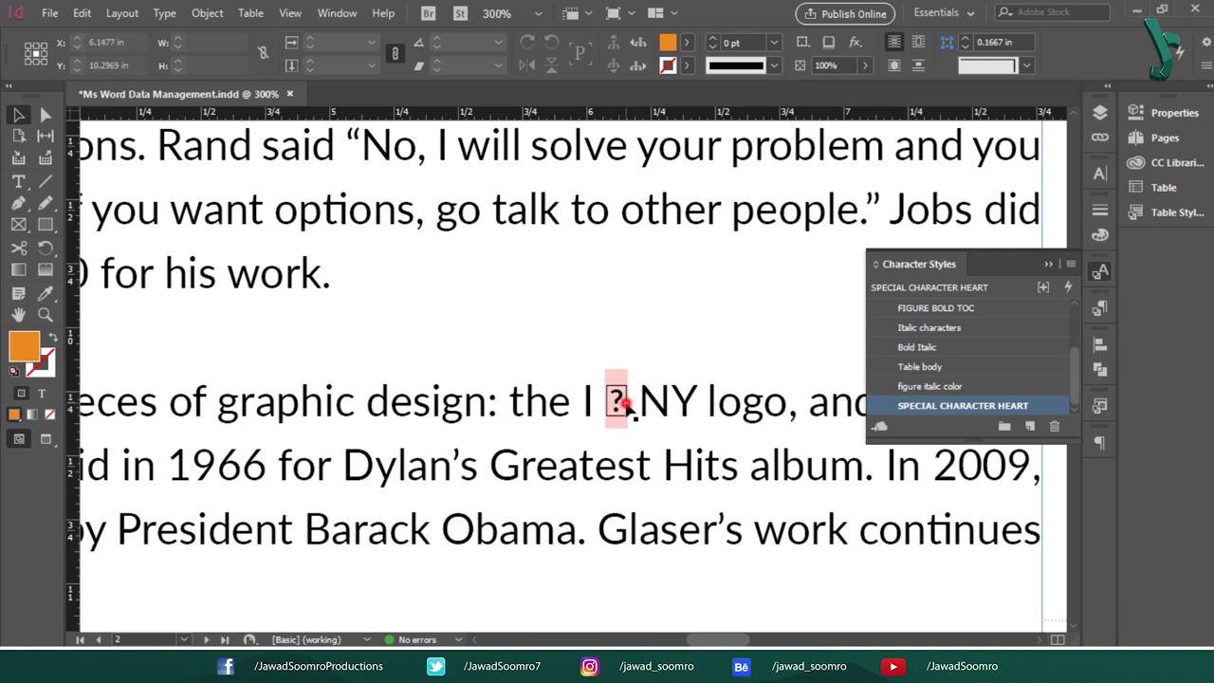
Apply SPECIAL CHARACTER HEART to the missing glyph before NY, turning it into a pink heart
double_click(630, 402)
drag(630, 396, 605, 396)
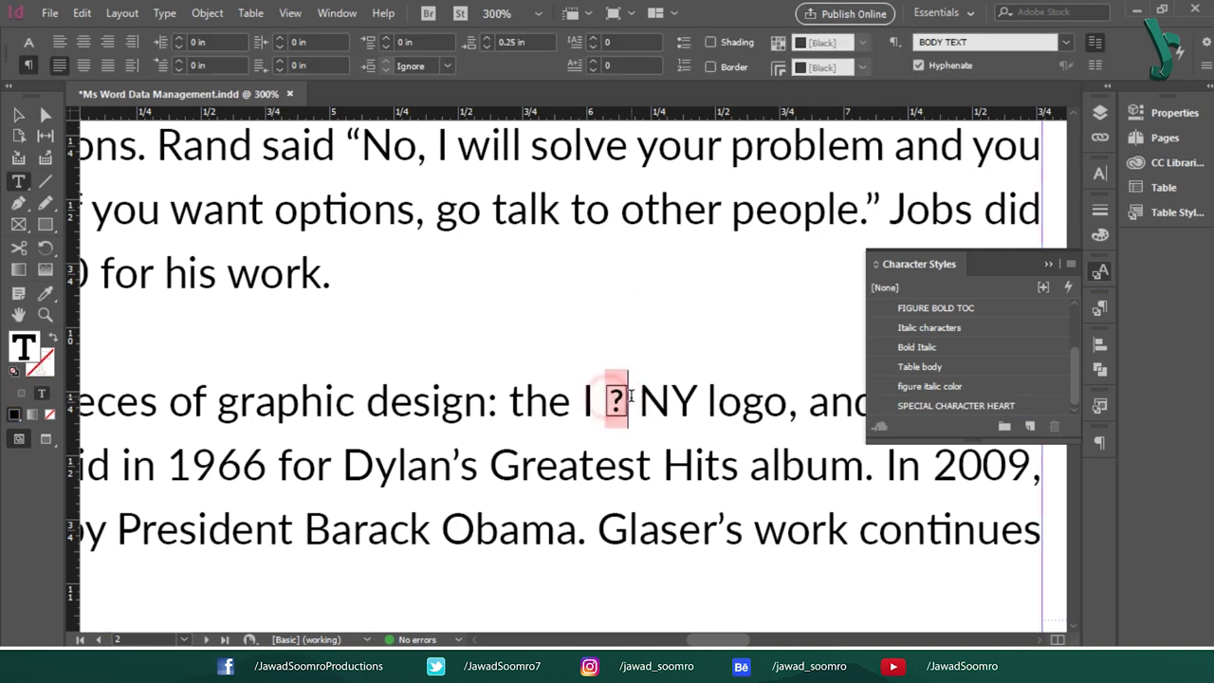
click(966, 406)
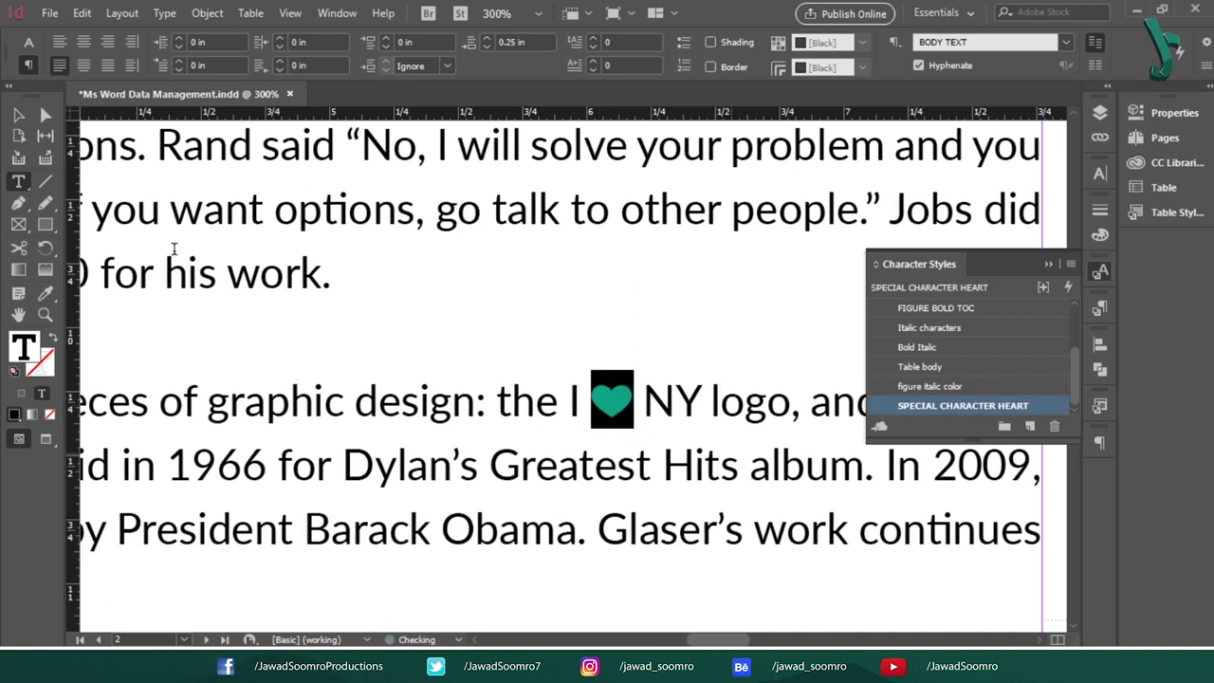
click(18, 114)
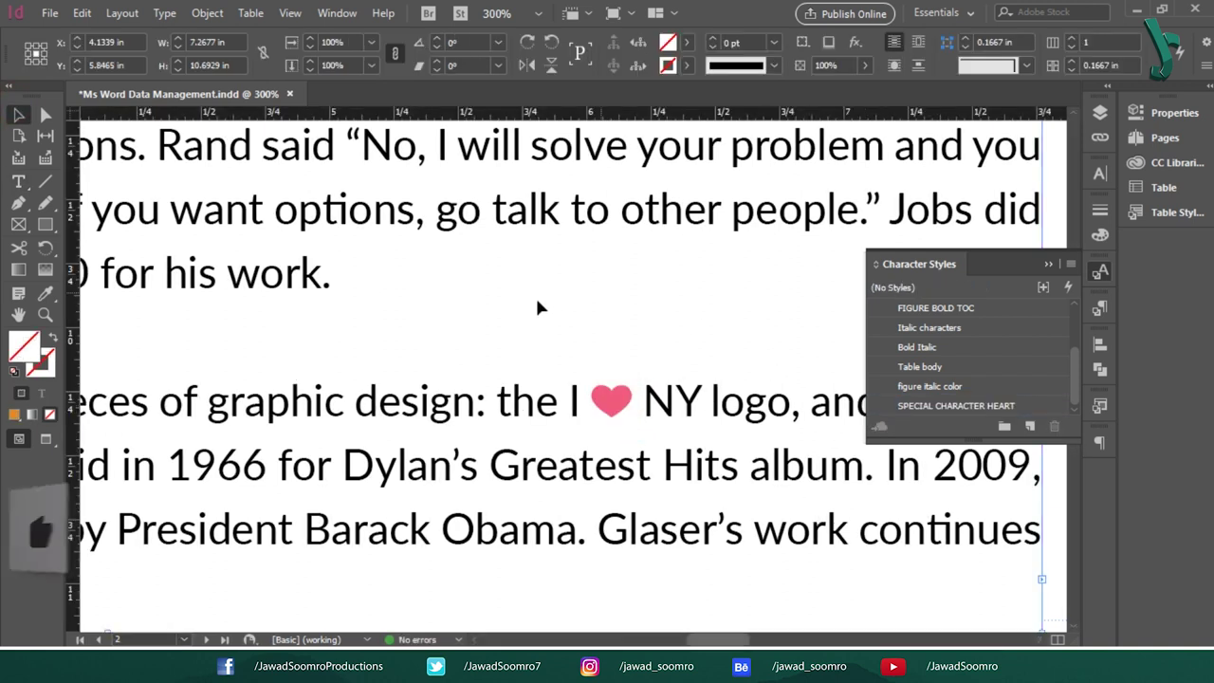
key(z)
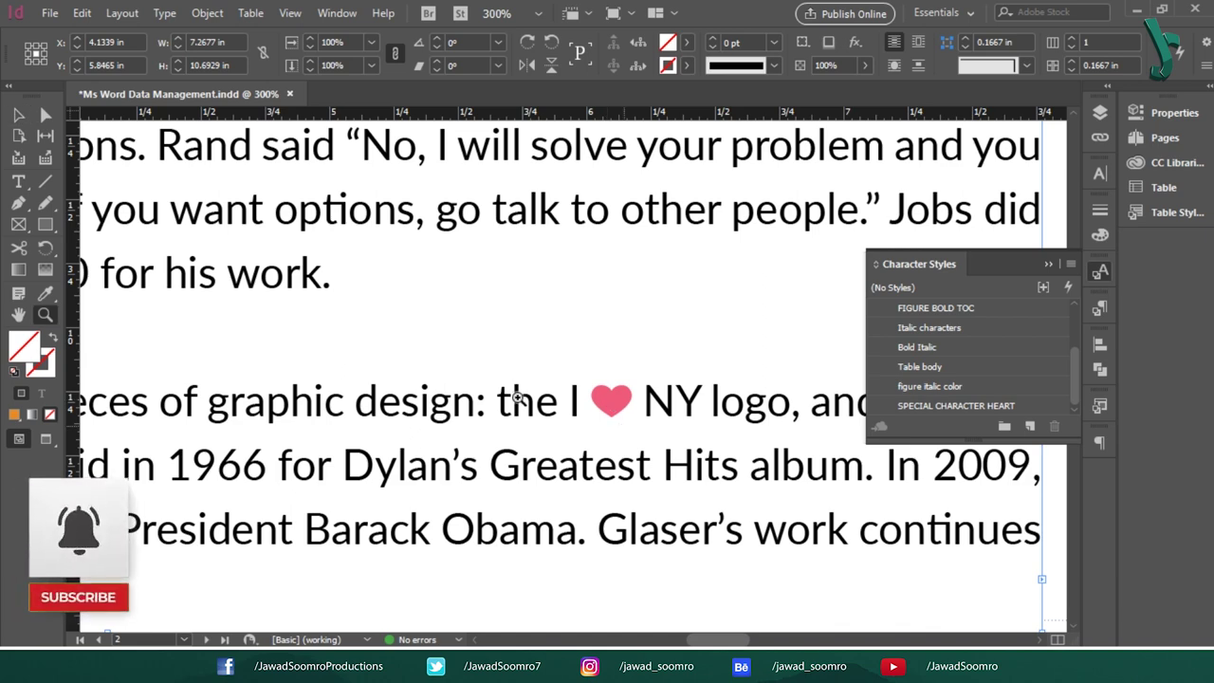
scroll(541, 332, down, 2)
key(v)
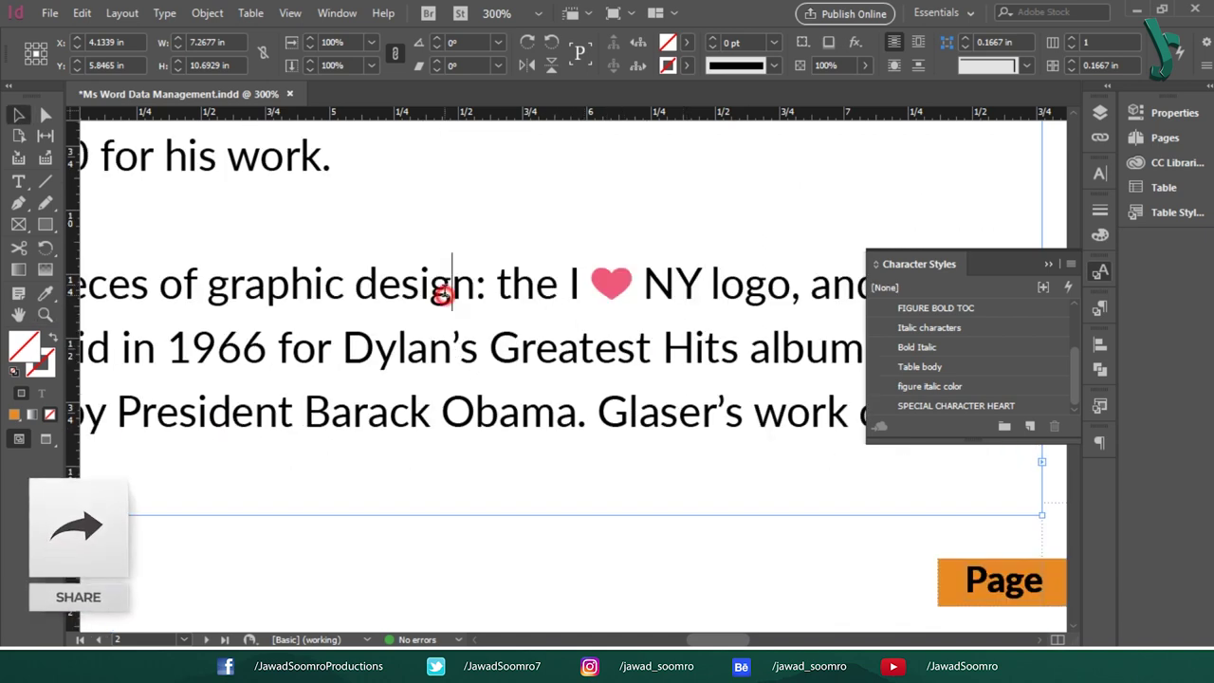
double_click(434, 285)
drag(452, 284, 802, 289)
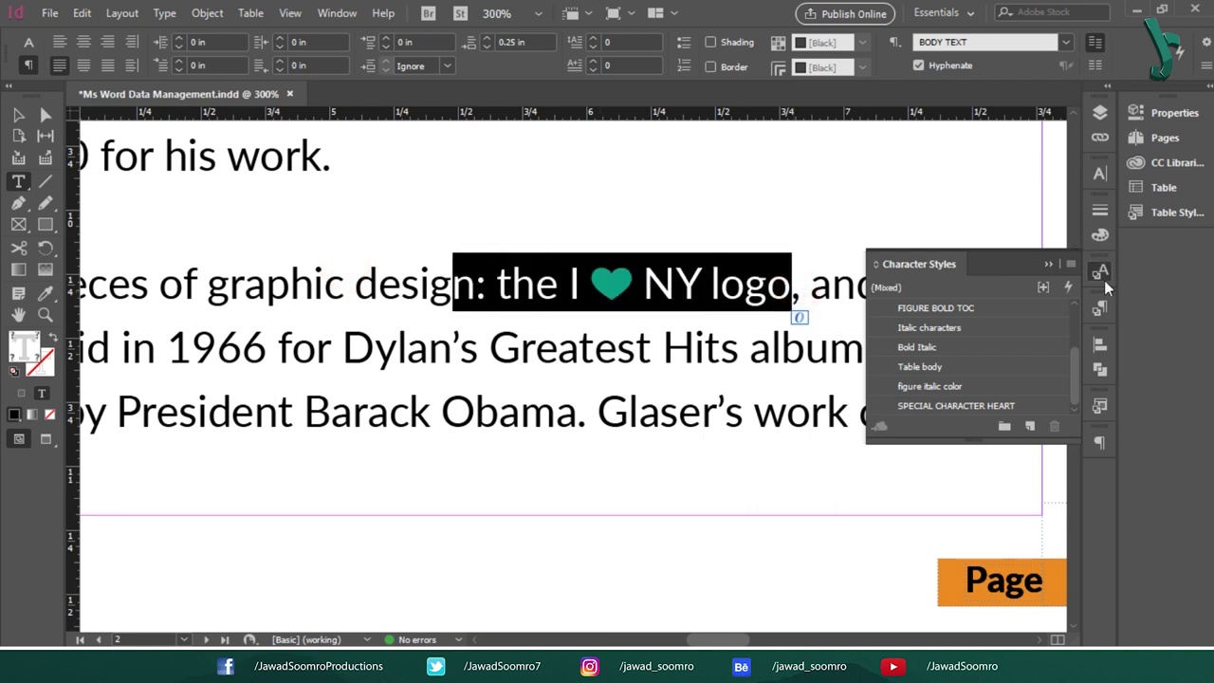
click(1100, 307)
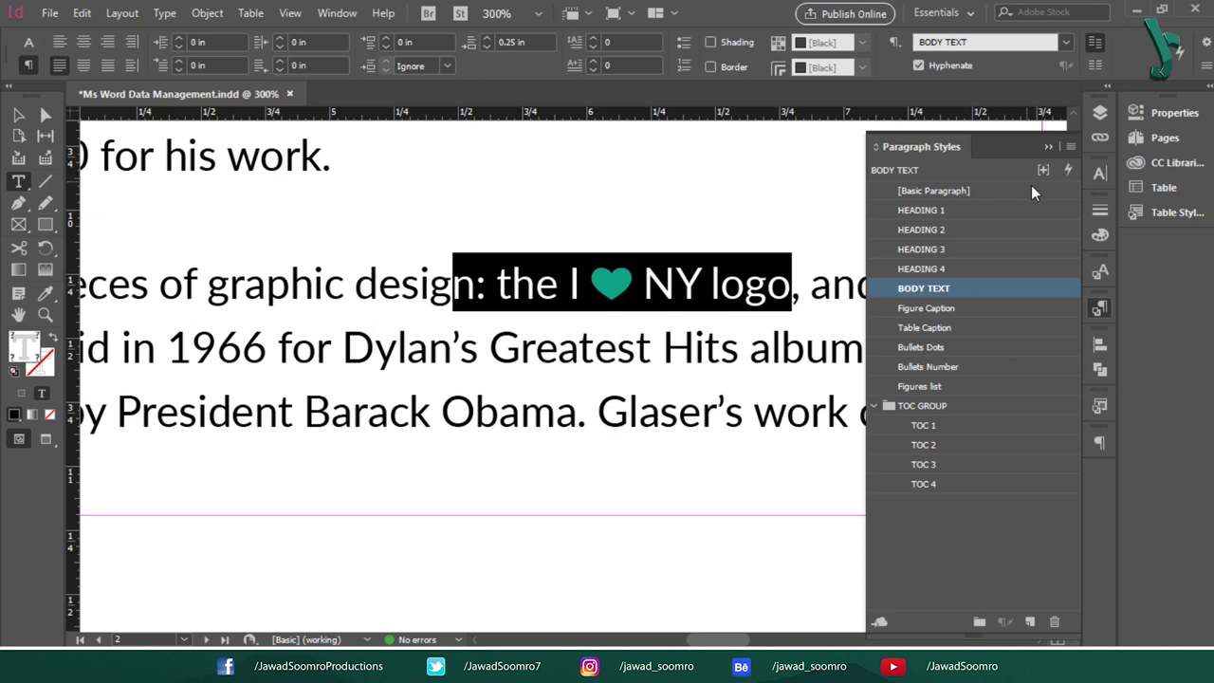
click(1049, 147)
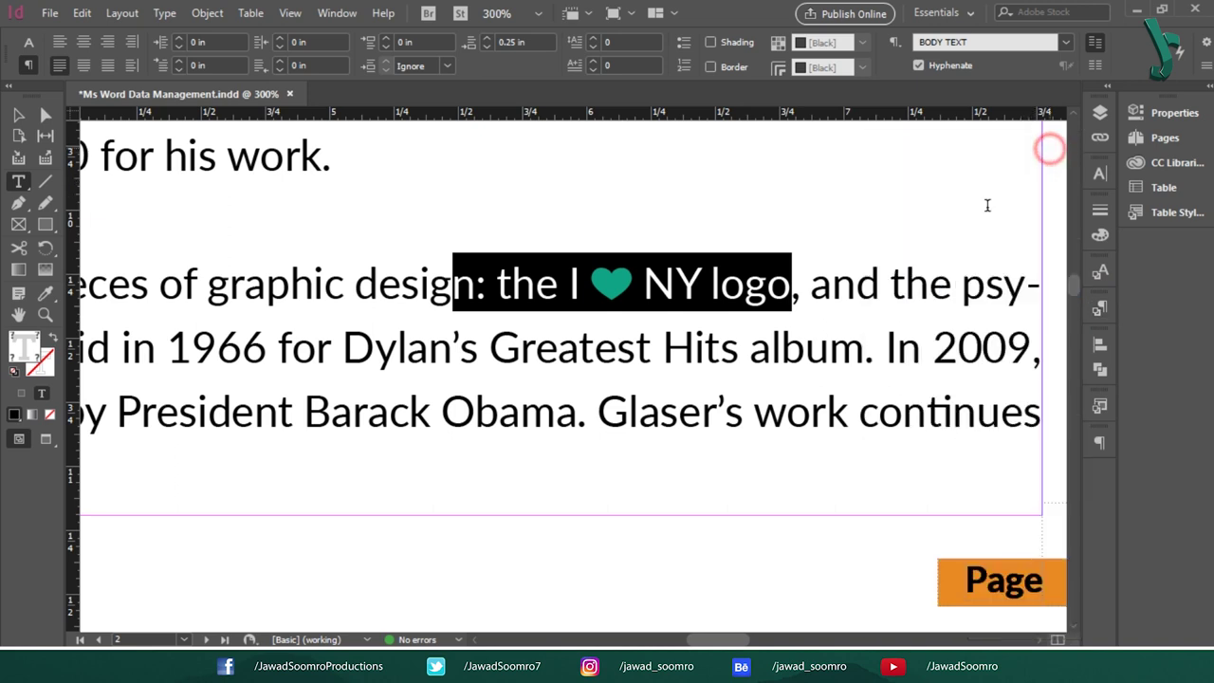
click(781, 349)
key(Escape)
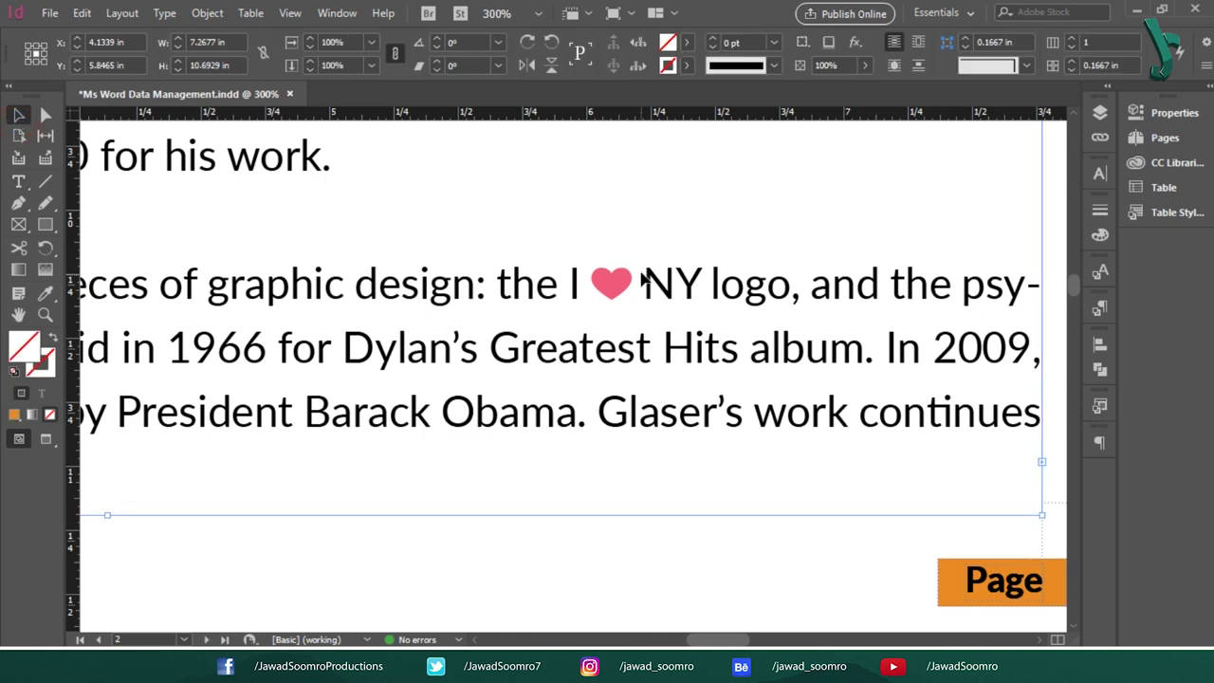
key(ctrl+minus)
key(ctrl+minus)
click(806, 266)
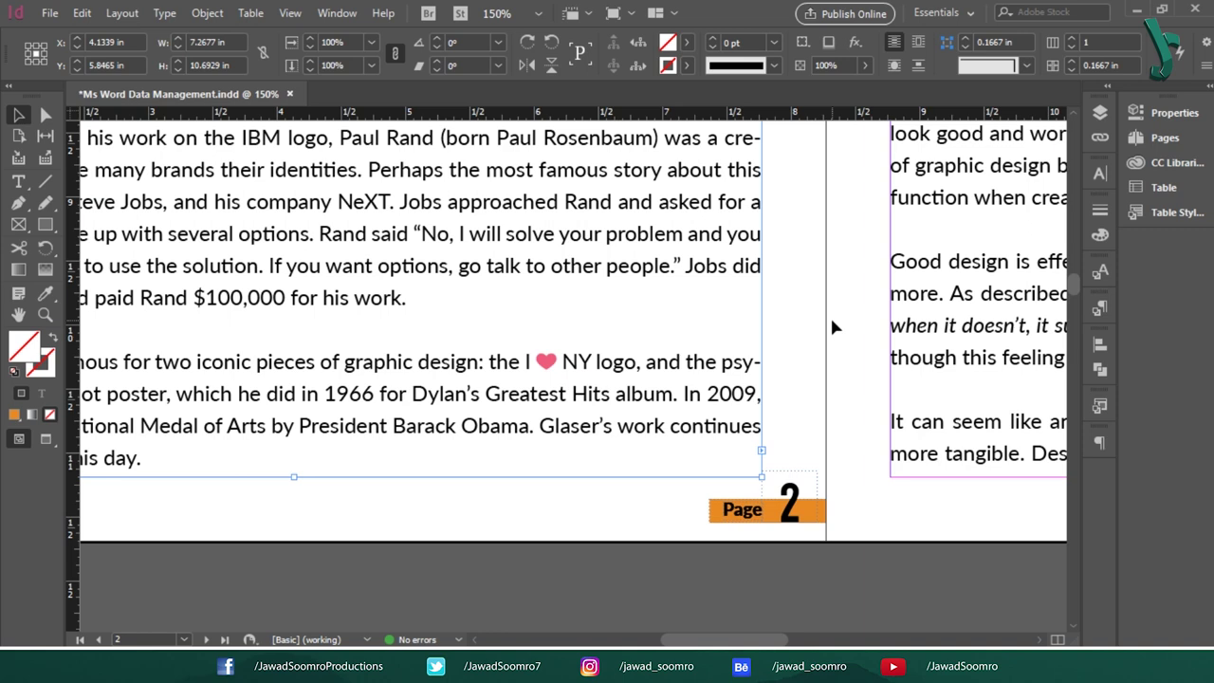
Change SPECIAL CHARACTER HEART's font family to Hearts Salad and save the style
click(832, 323)
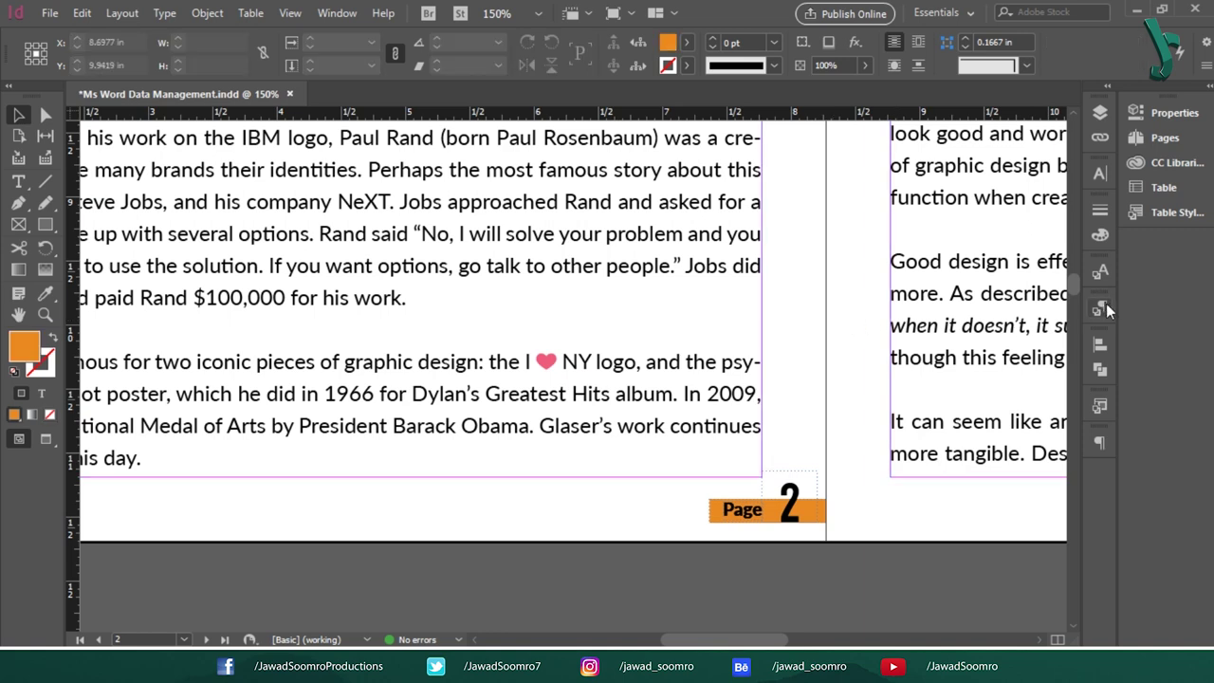
click(1103, 304)
click(1103, 303)
click(1102, 304)
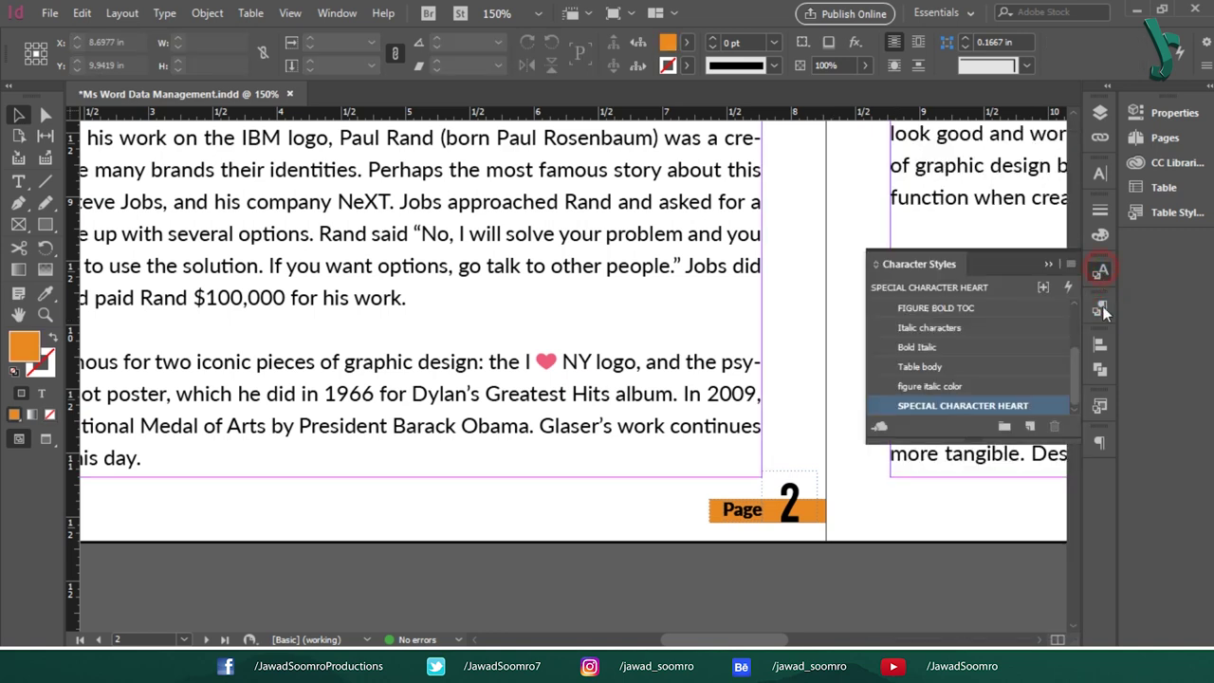
double_click(1037, 406)
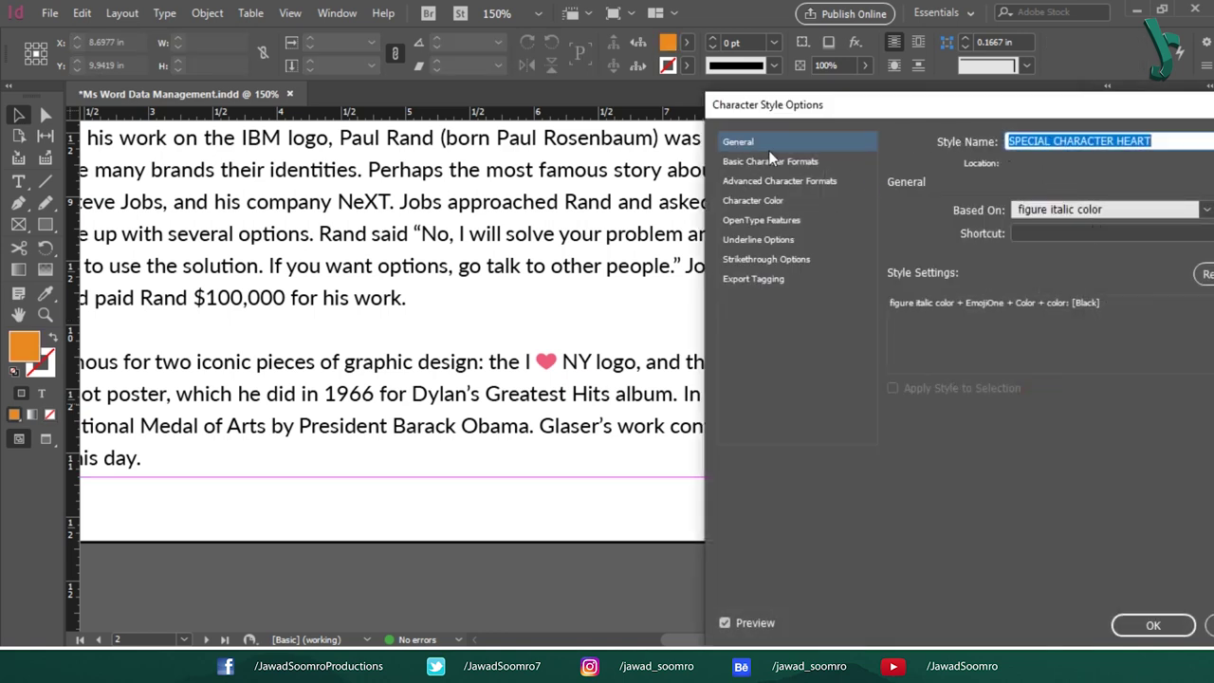
click(778, 161)
double_click(1079, 221)
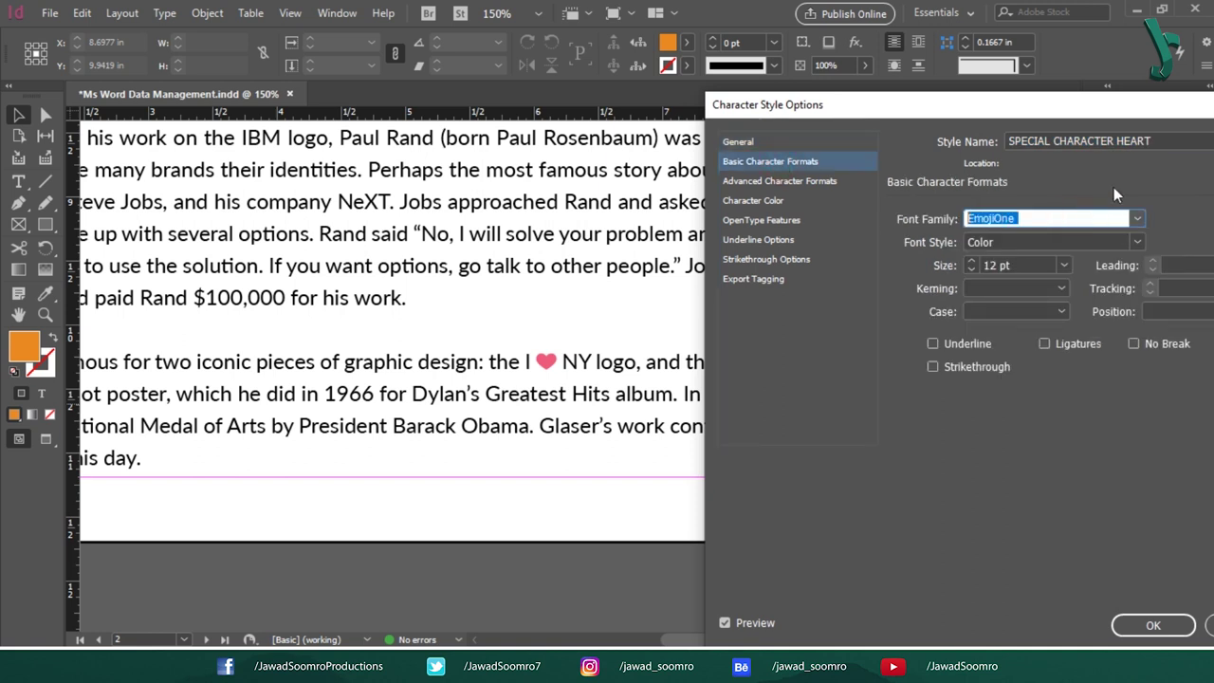
text(Hearts Salad)
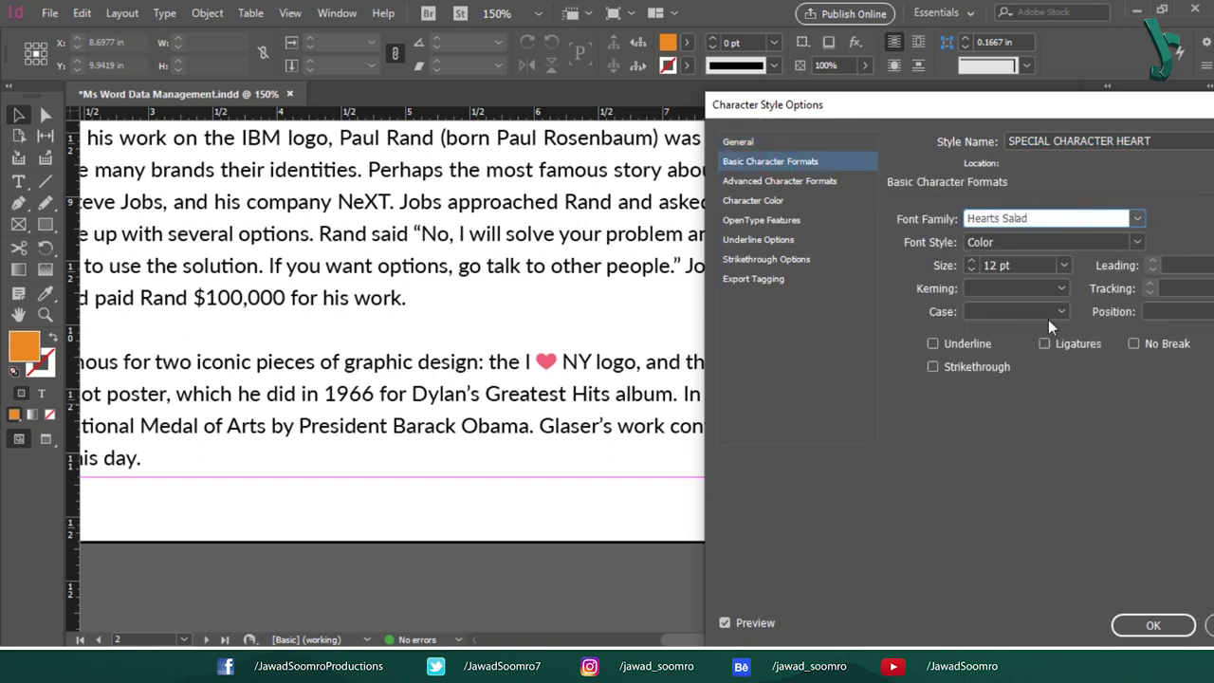
click(1043, 289)
click(1005, 388)
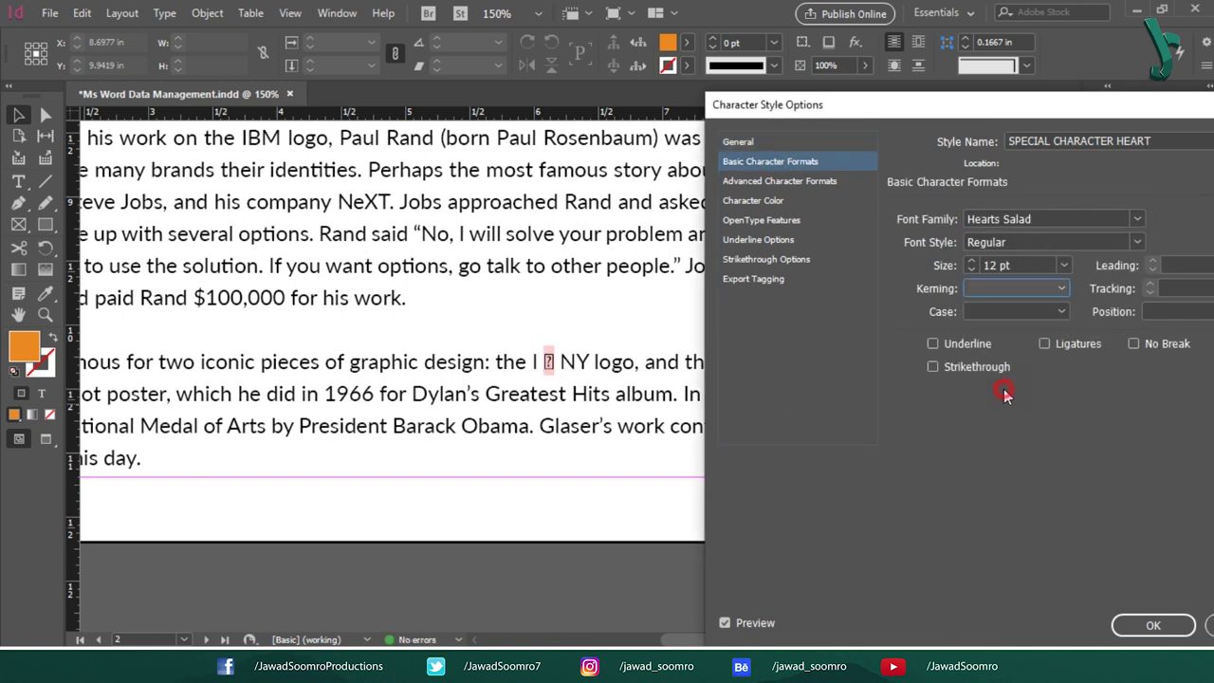
click(1154, 624)
Inspect the now-black heart in the 'I ♥ NY' line, then deselect the frame
scroll(545, 364, up, 2)
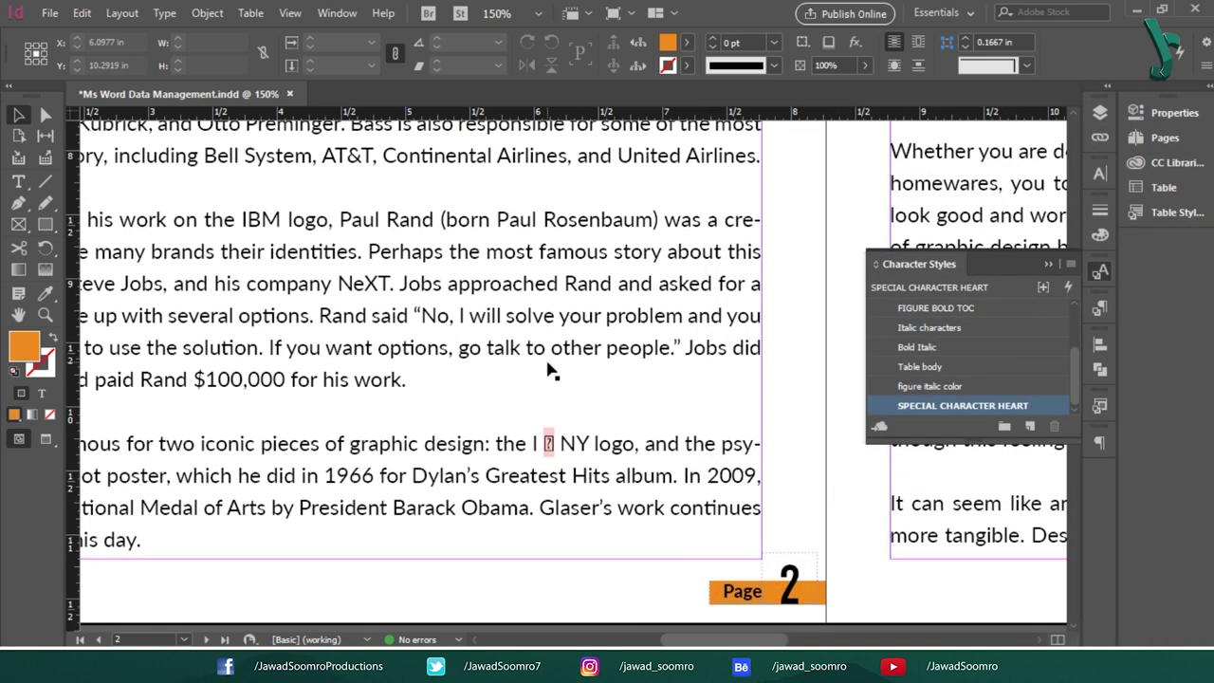
click(547, 443)
double_click(546, 443)
double_click(546, 443)
key(Right)
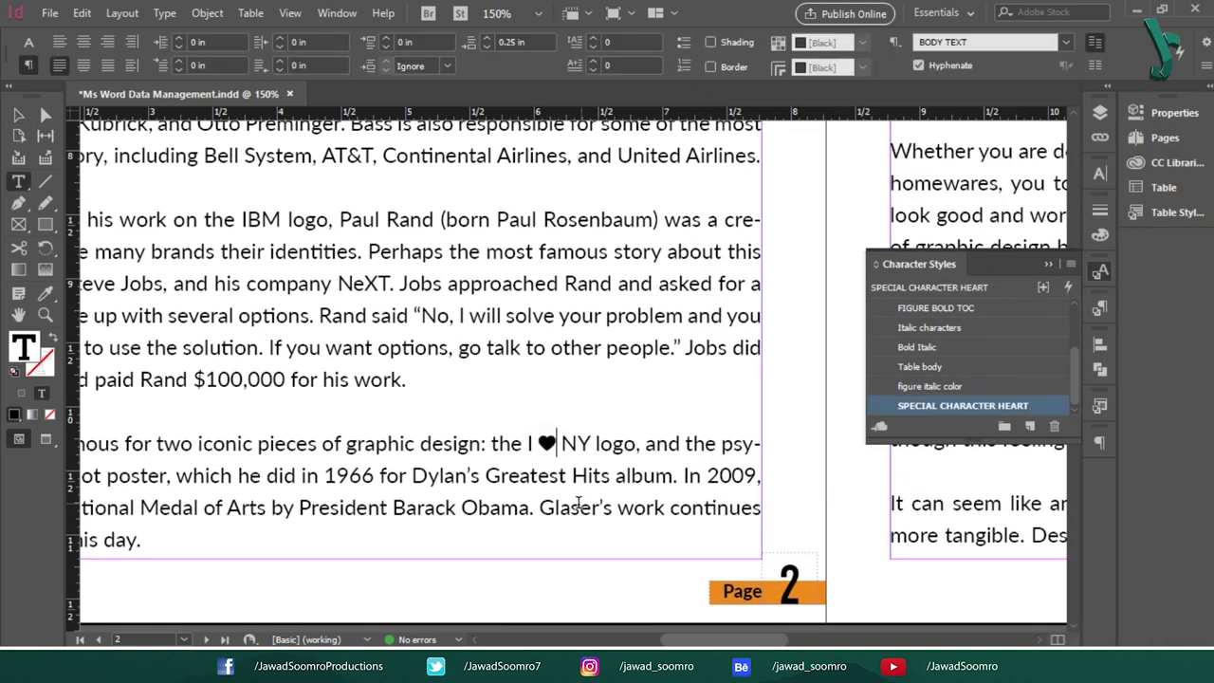
key(Escape)
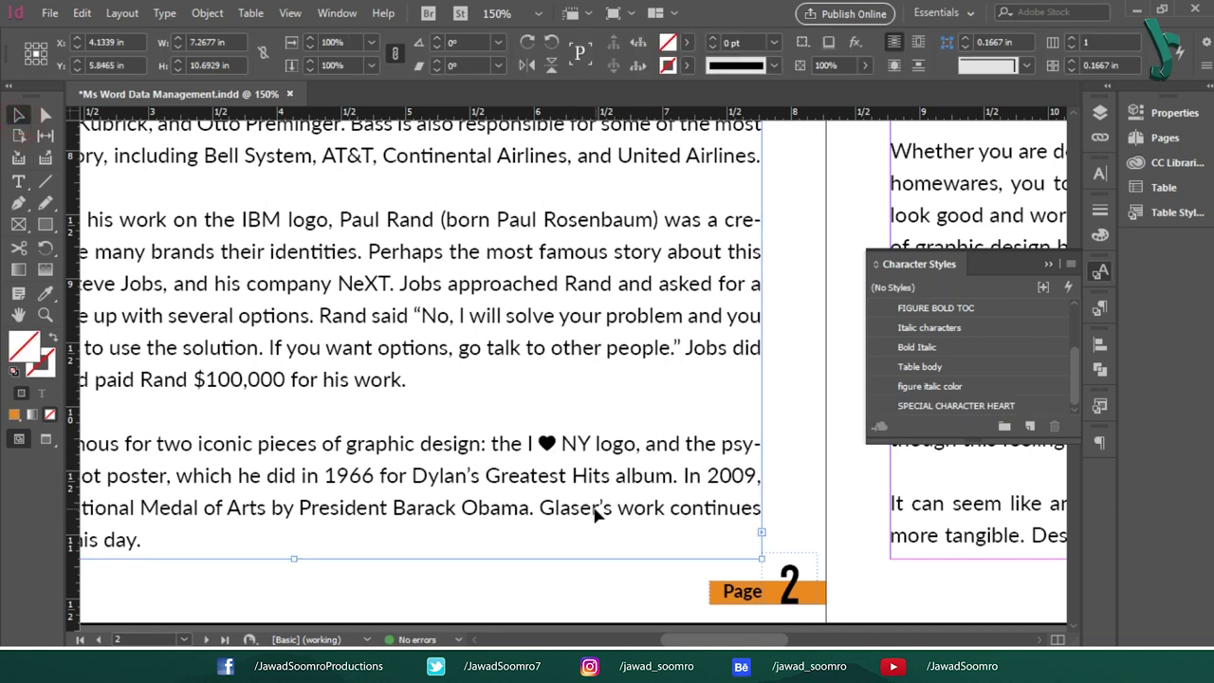
scroll(588, 510, down, 1)
click(586, 594)
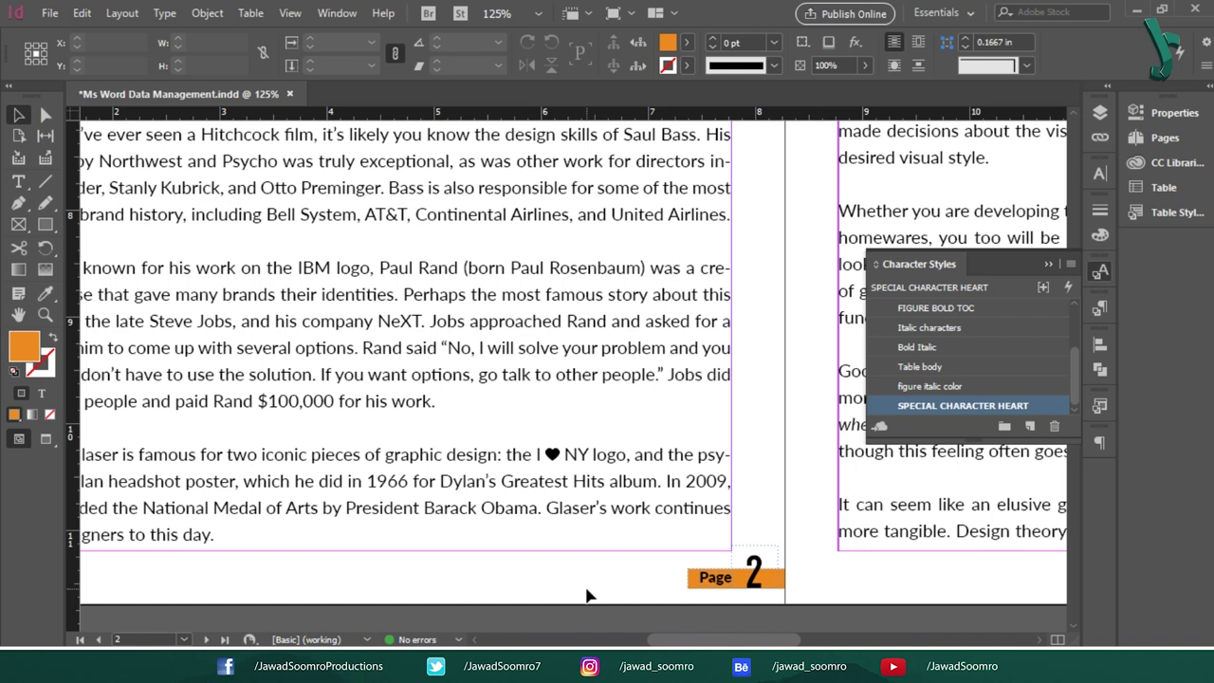
Reset the SPECIAL CHARACTER HEART style's font to EmojiOne and confirm it
double_click(1052, 406)
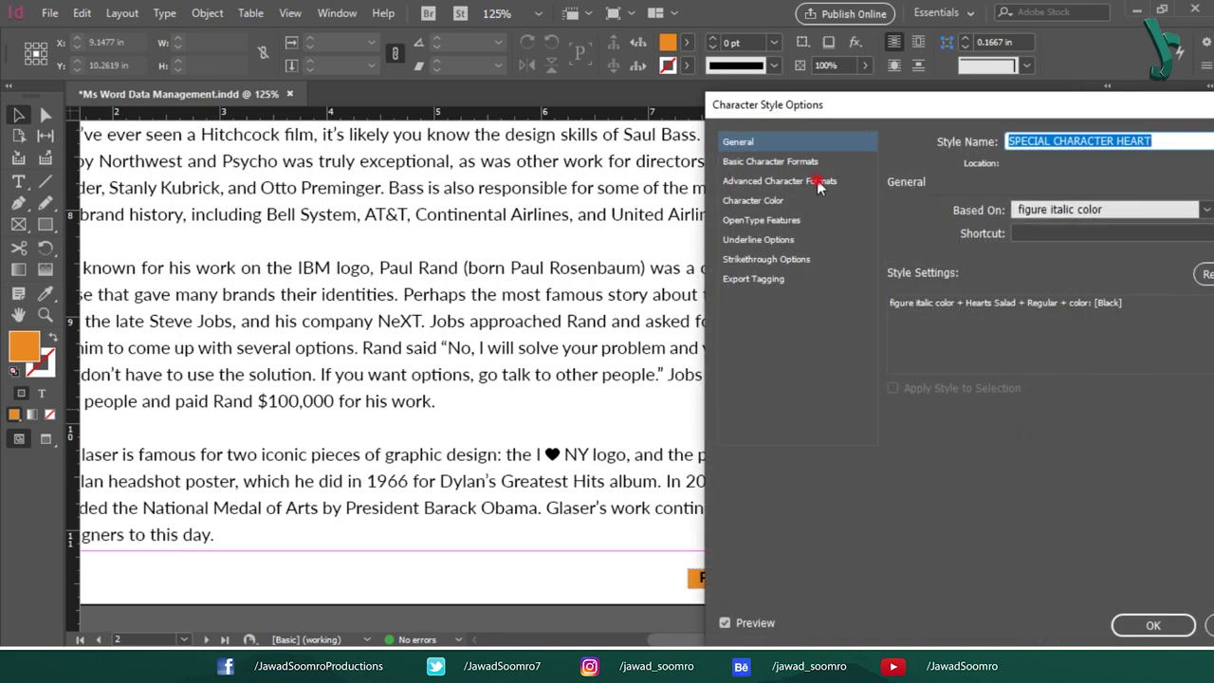
click(792, 163)
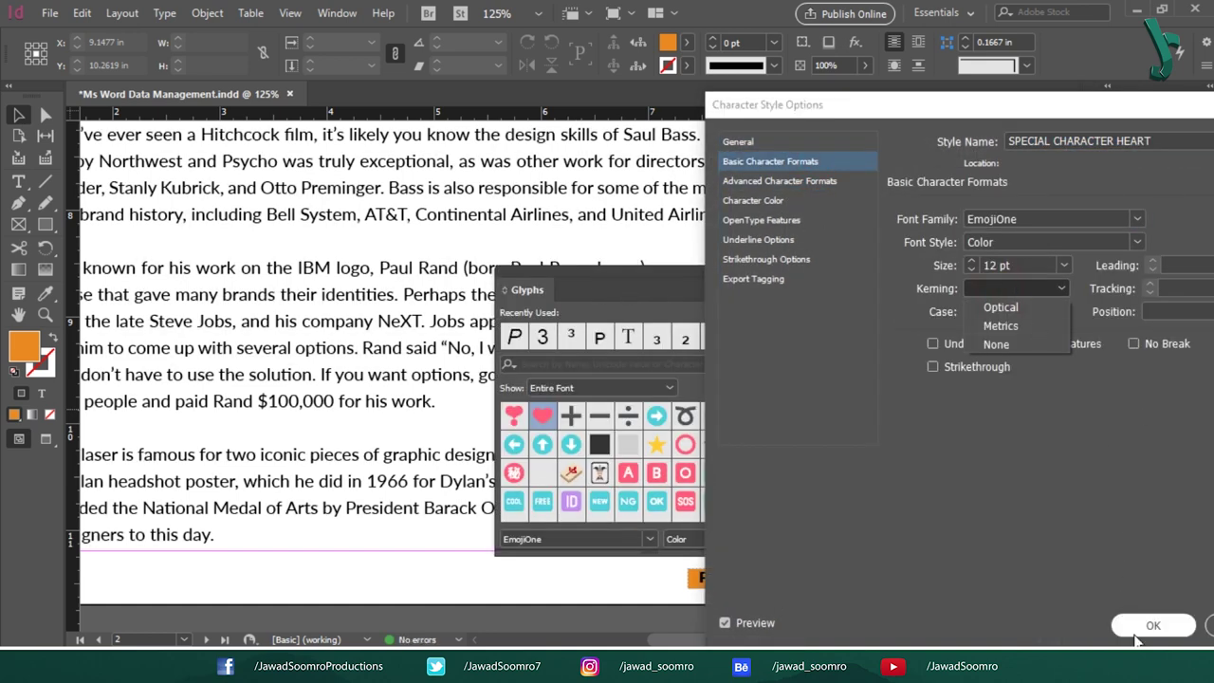
click(1143, 630)
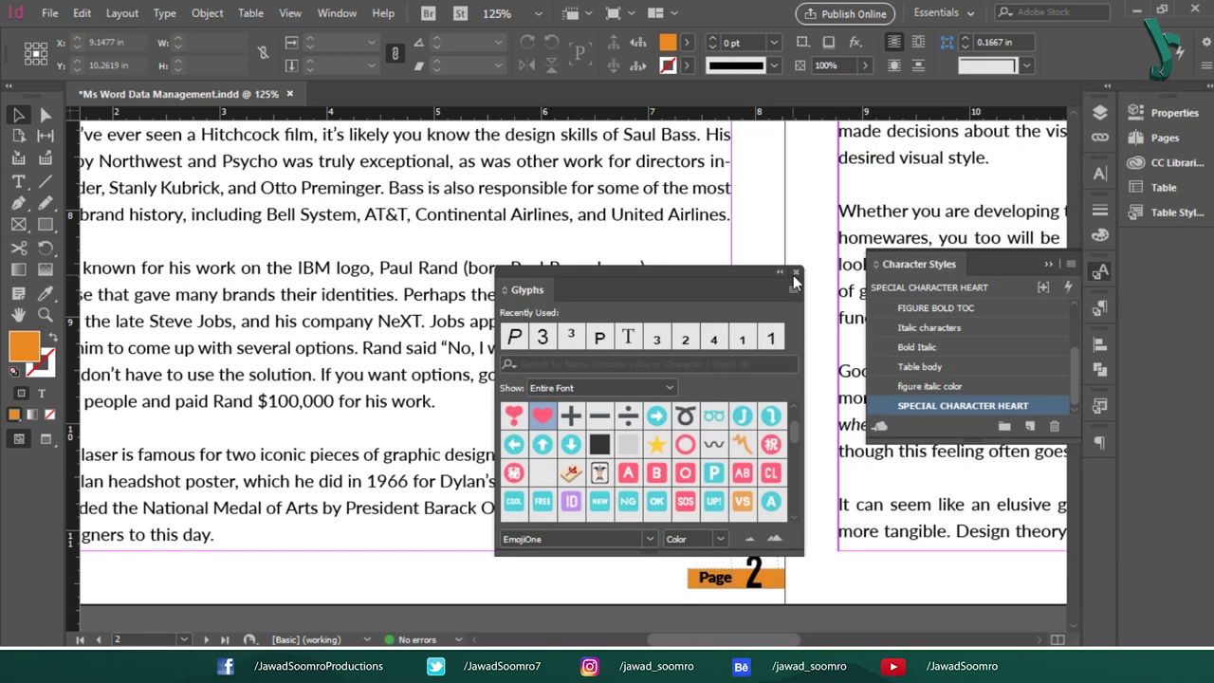
click(800, 276)
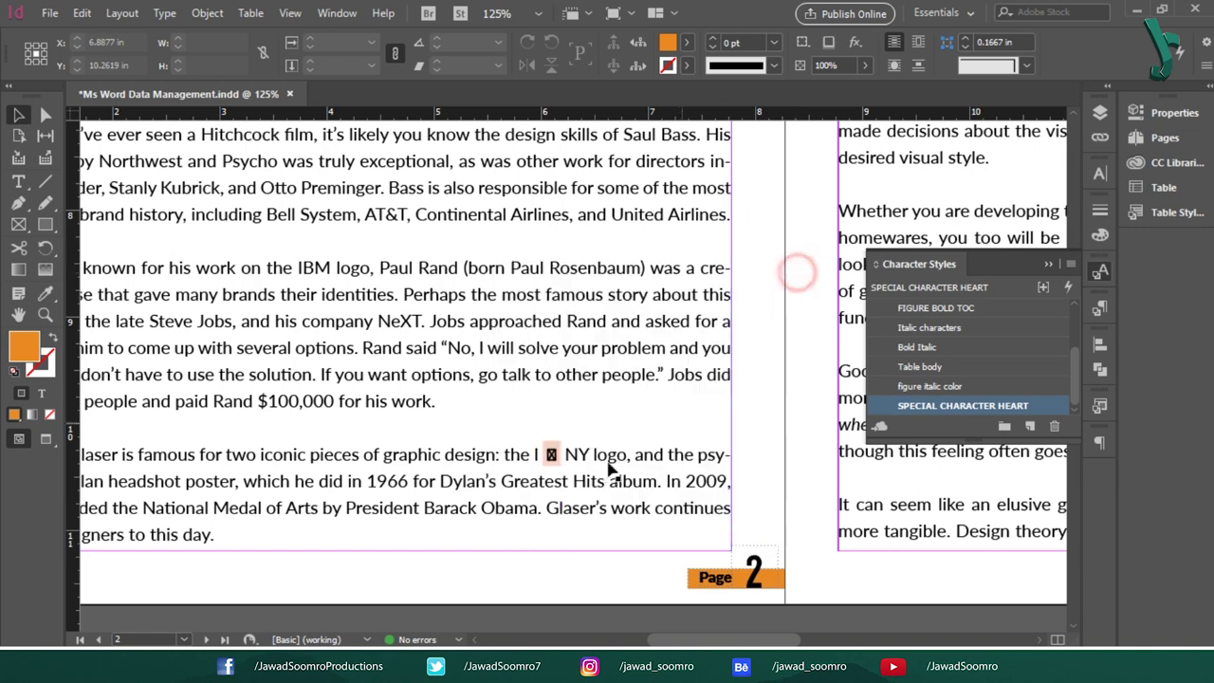
Delete the boxed heart glyph between 'I' and 'NY'
double_click(551, 453)
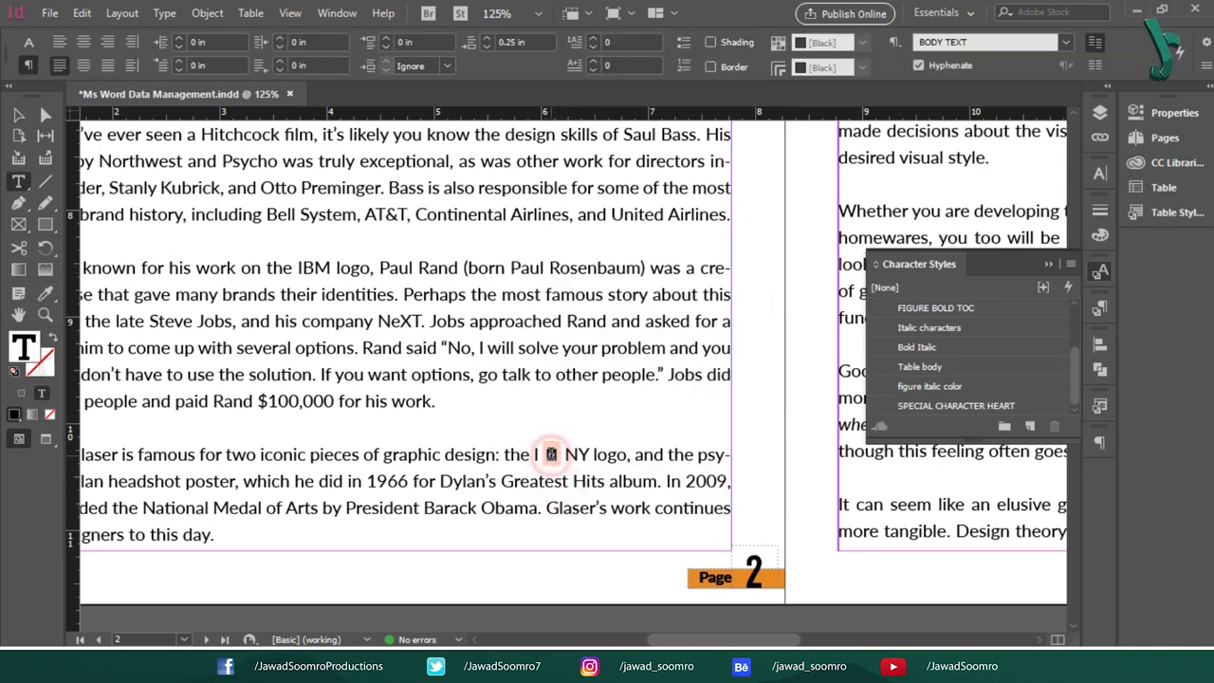
drag(552, 454, 564, 454)
click(667, 517)
key(ctrl+v)
key(ctrl+z)
key(ctrl+shift+z)
key(BackSpace)
key(BackSpace)
Copy the red heart character from the Word document
key(alt+Tab)
right_click(809, 534)
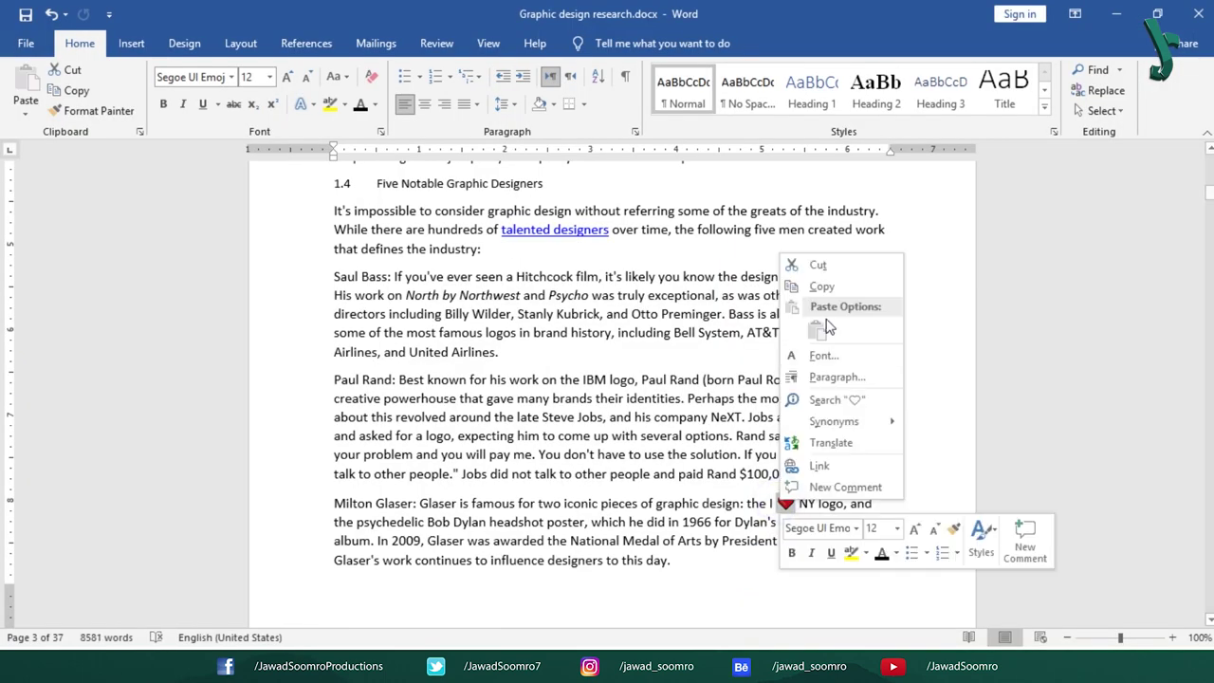
click(811, 288)
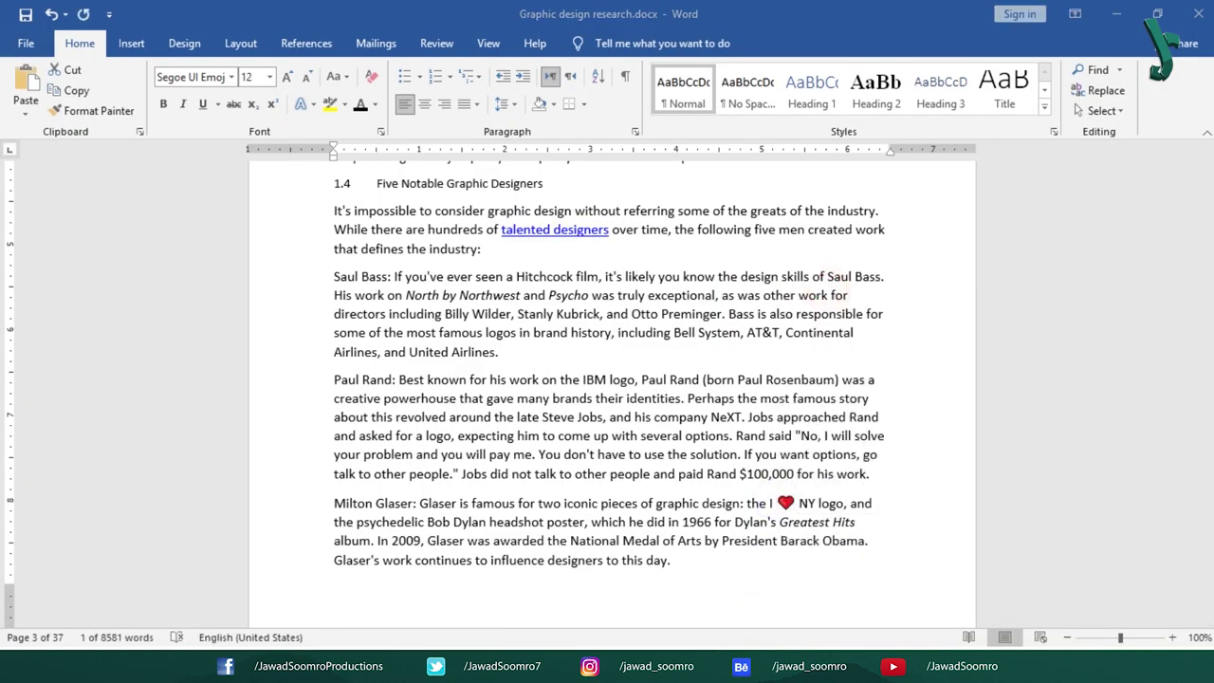
key(alt+Tab)
Paste the copied heart between 'I' and 'NY', where it shows pink
key(ctrl+v)
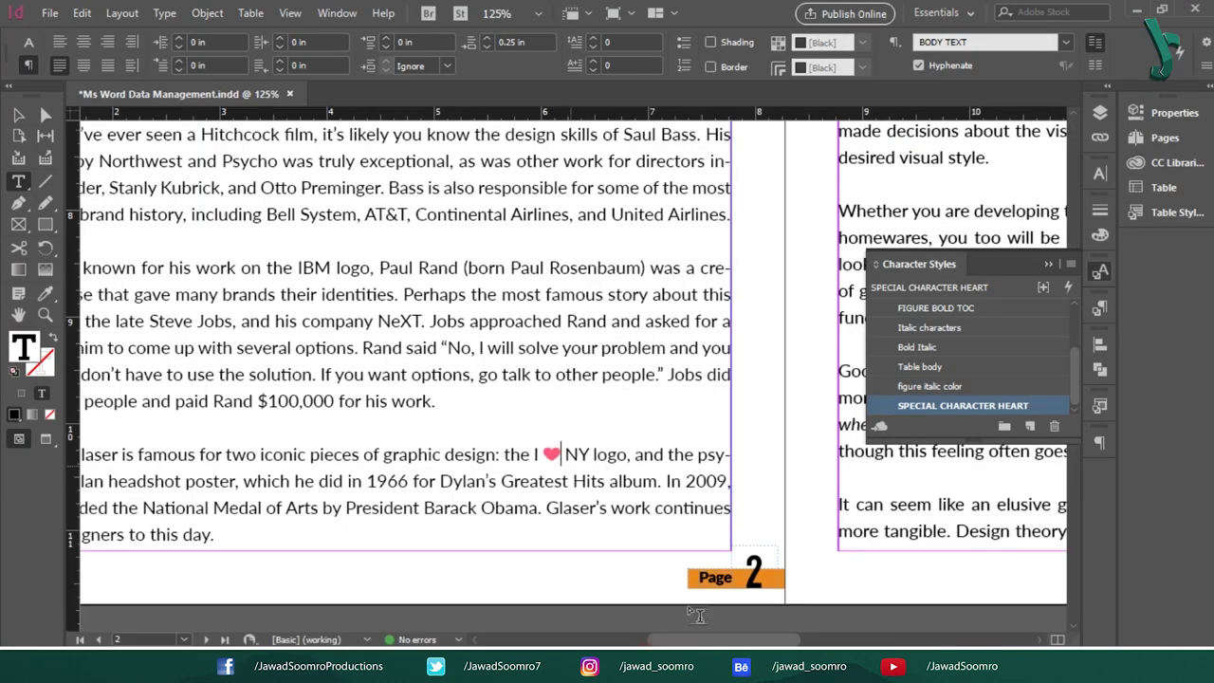
click(18, 115)
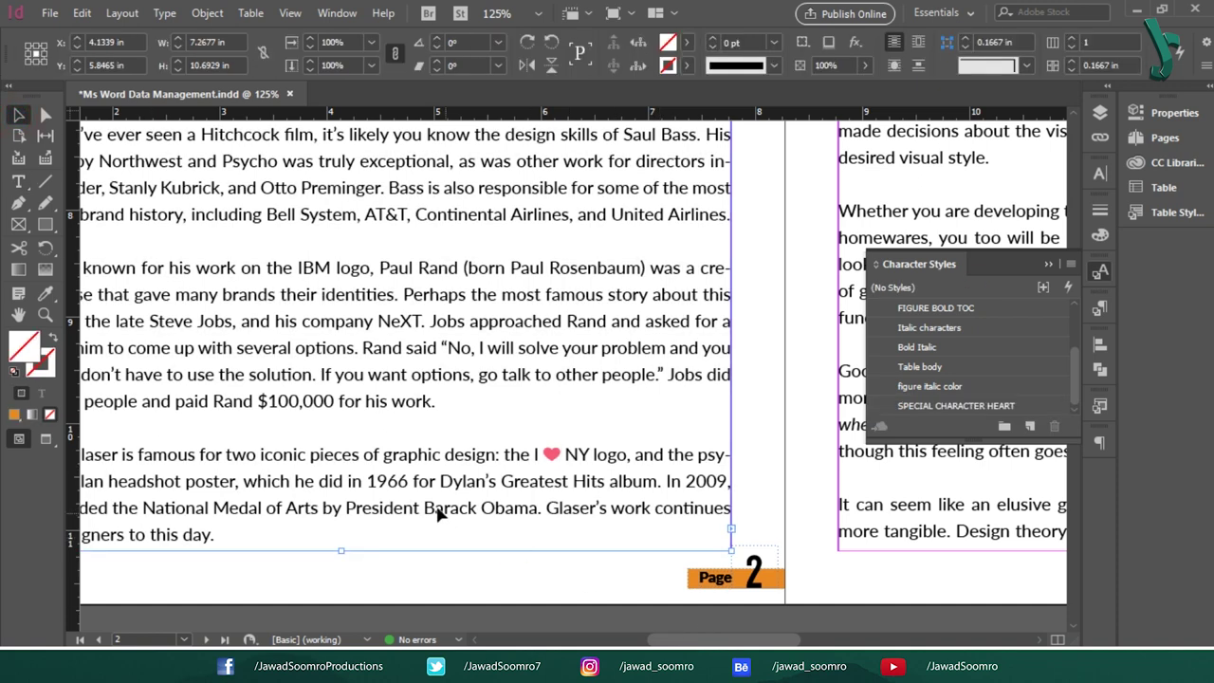
double_click(550, 452)
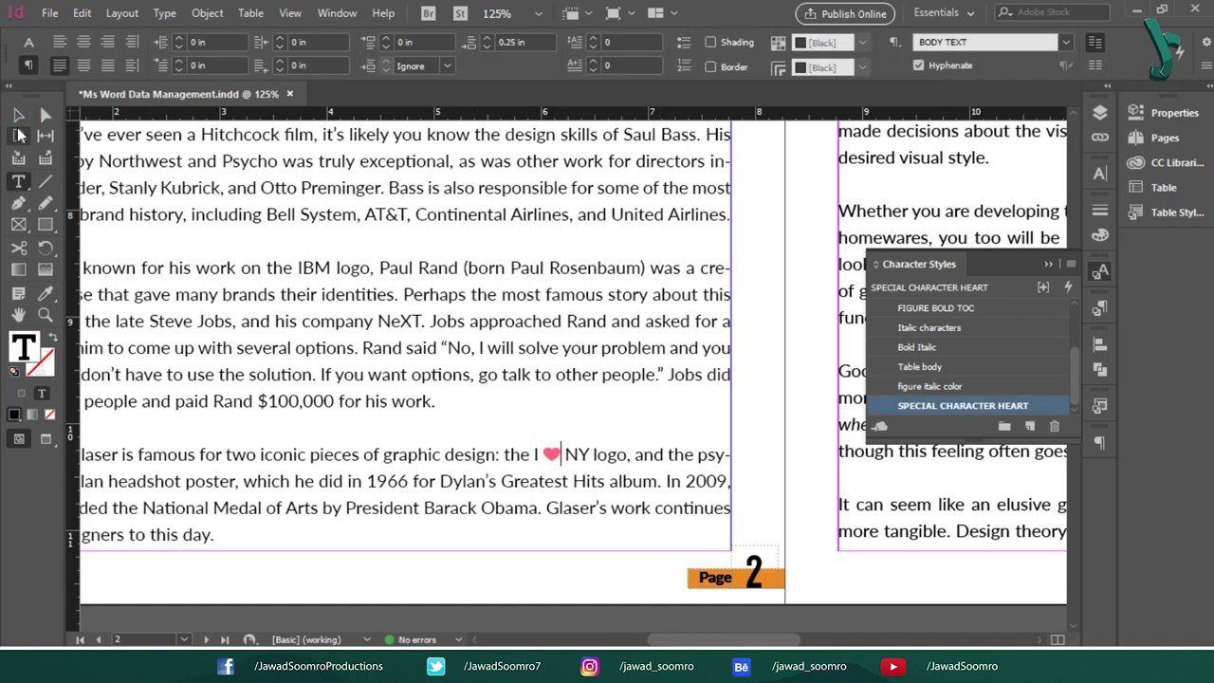
key(Escape)
Zoom out over the spread, collapse the Character Styles panel, and scroll on to page 6
key(ctrl+minus)
key(ctrl+minus)
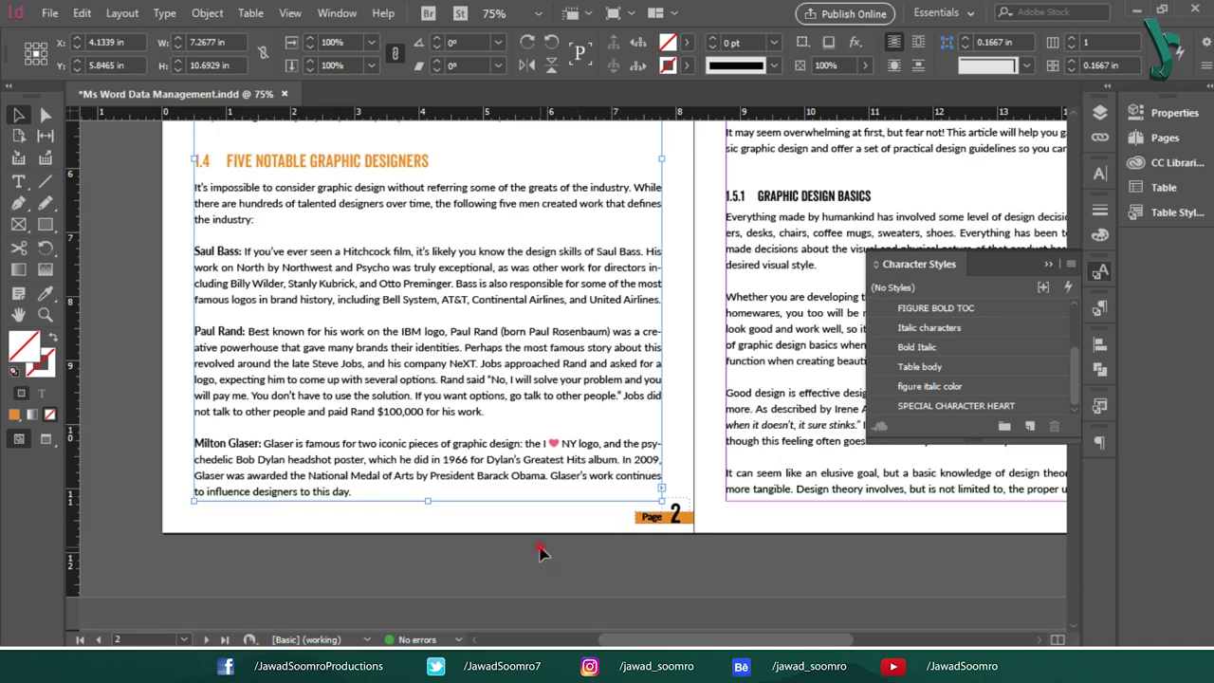
click(537, 551)
drag(537, 550, 687, 476)
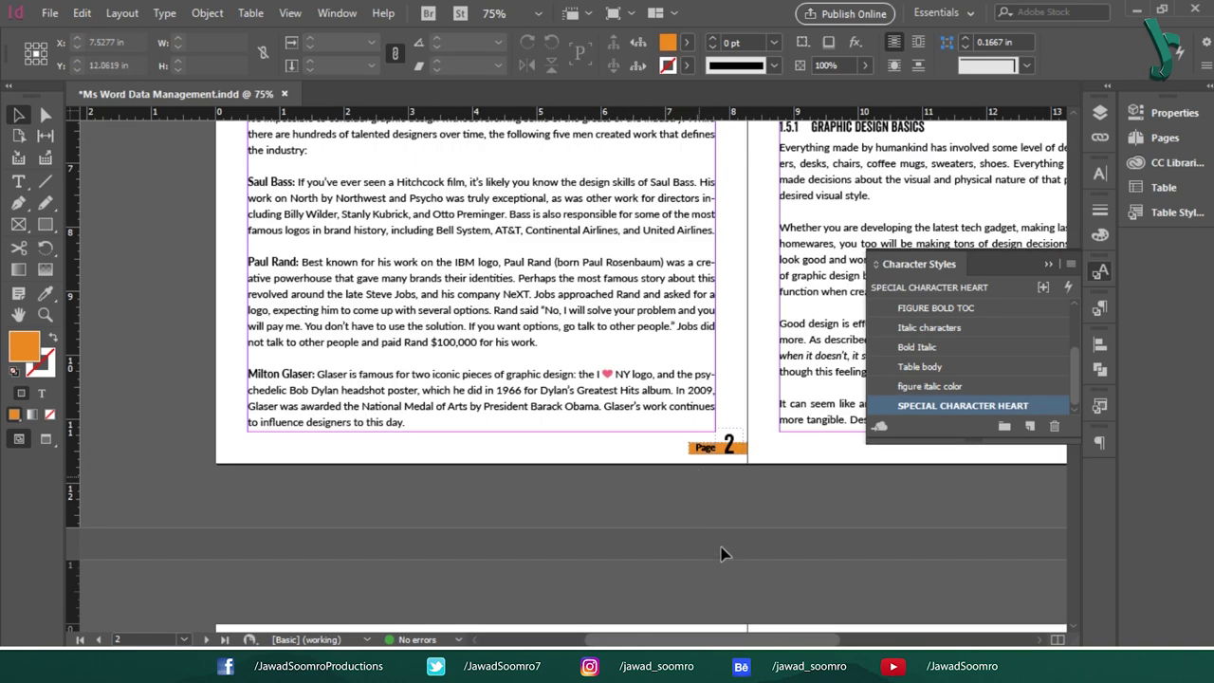
drag(721, 556, 628, 512)
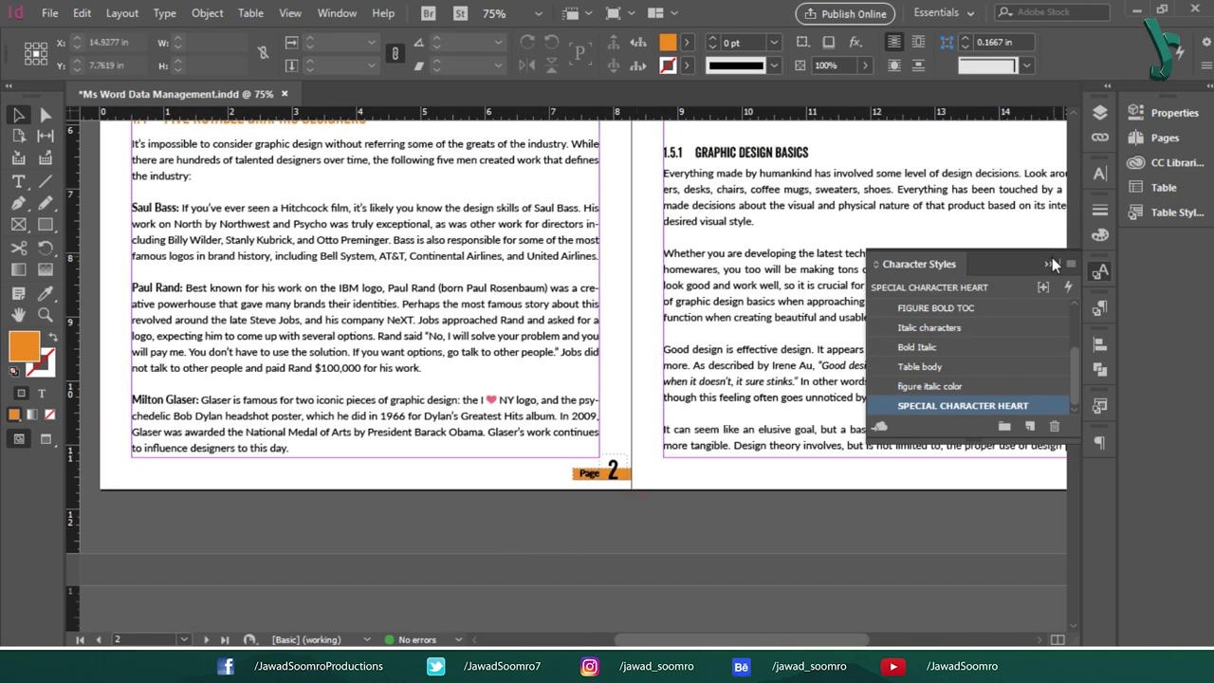
click(1048, 264)
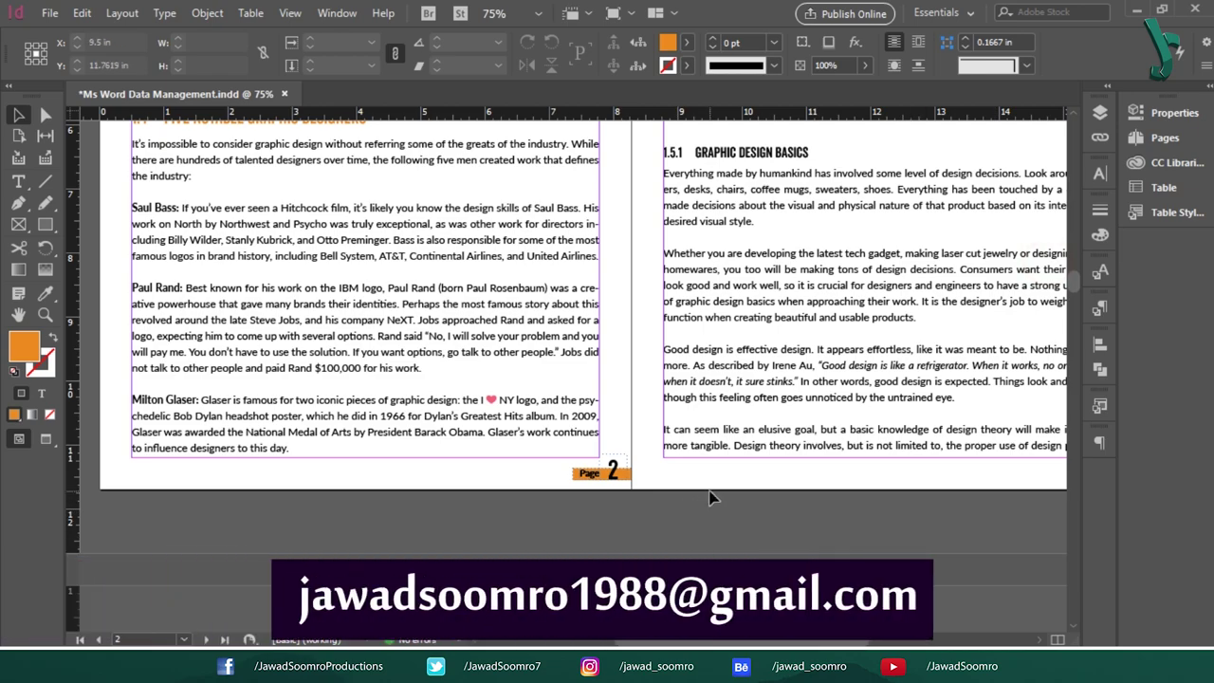
scroll(685, 489, down, 15)
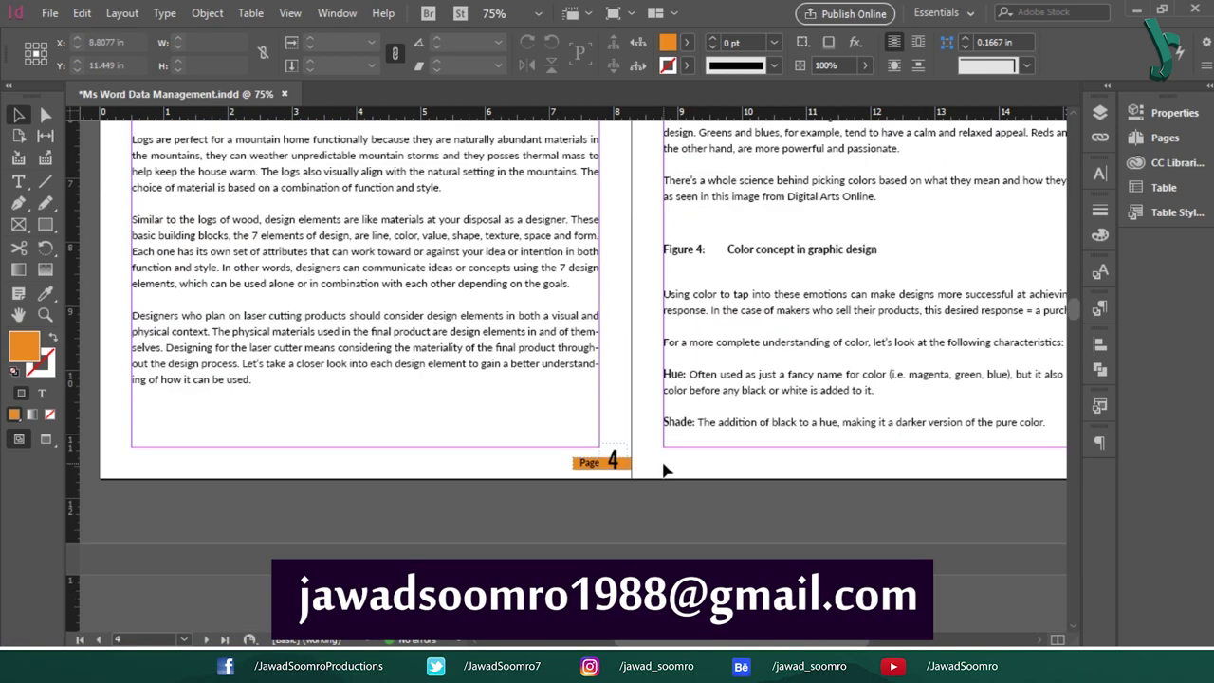
scroll(667, 469, down, 10)
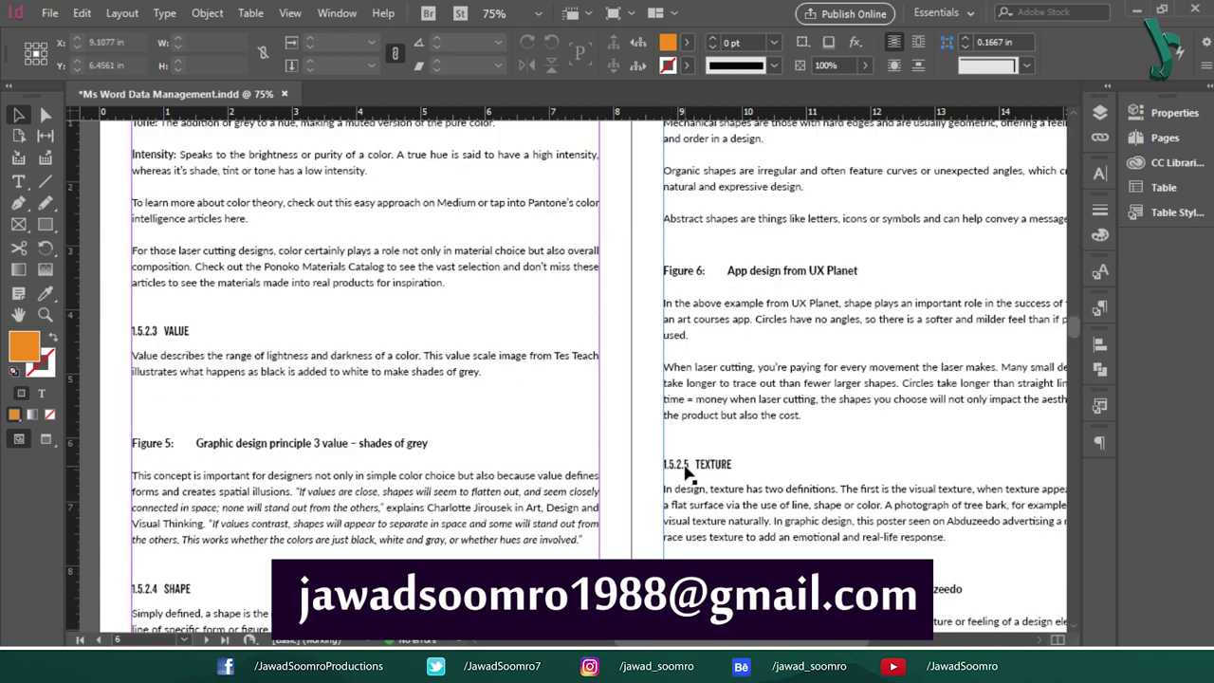
scroll(690, 472, down, 5)
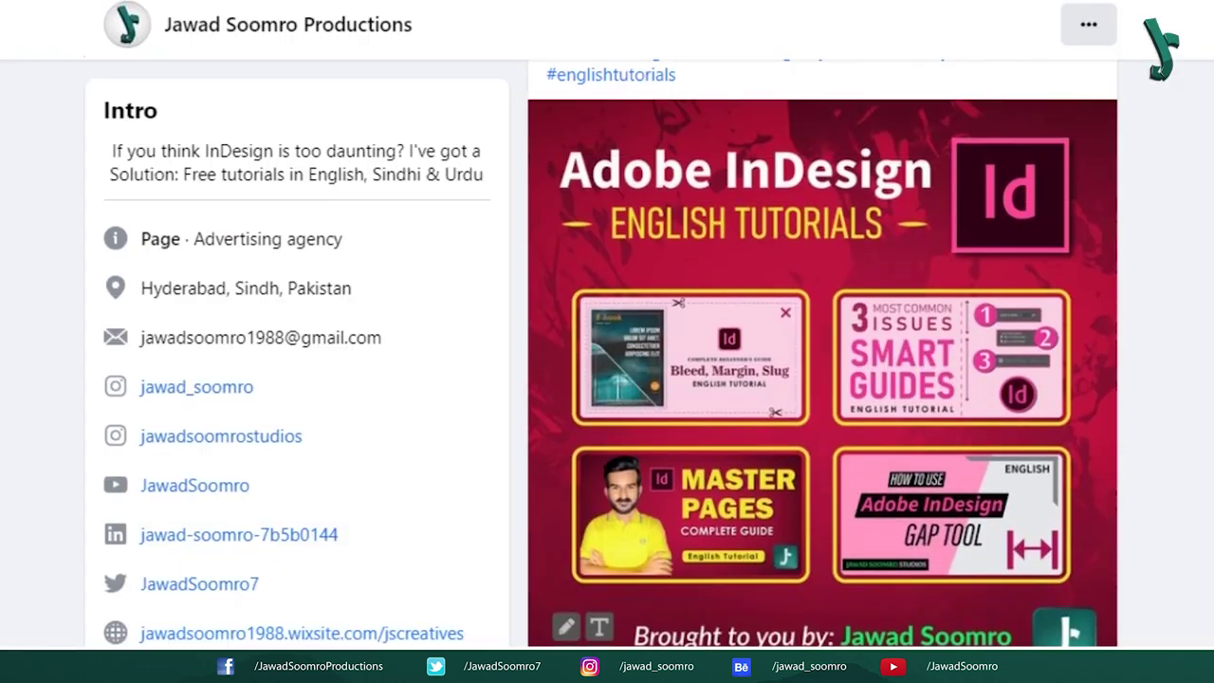